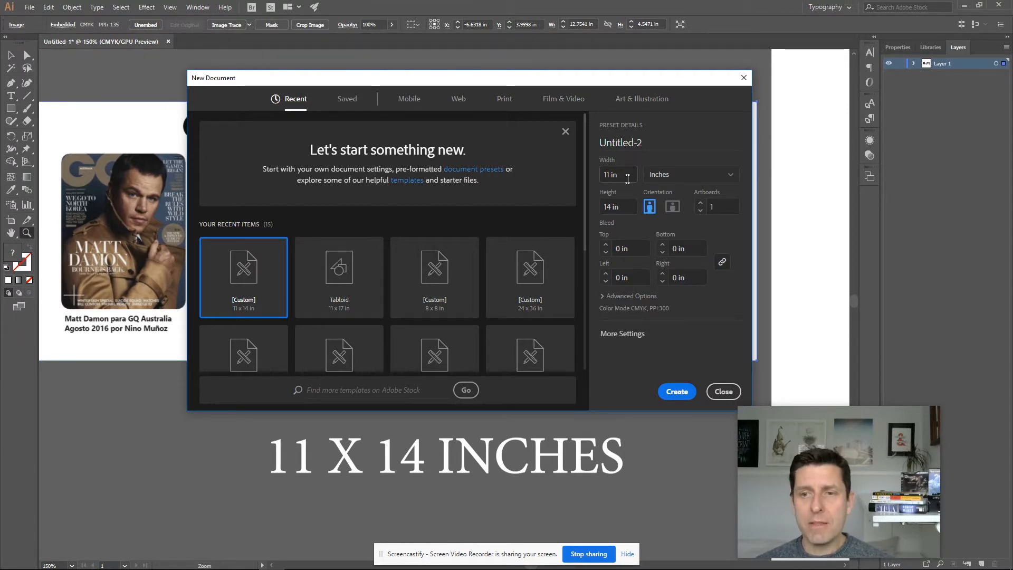
# - Create a new 11 x 14 in portrait document
pyautogui.click(677, 391)
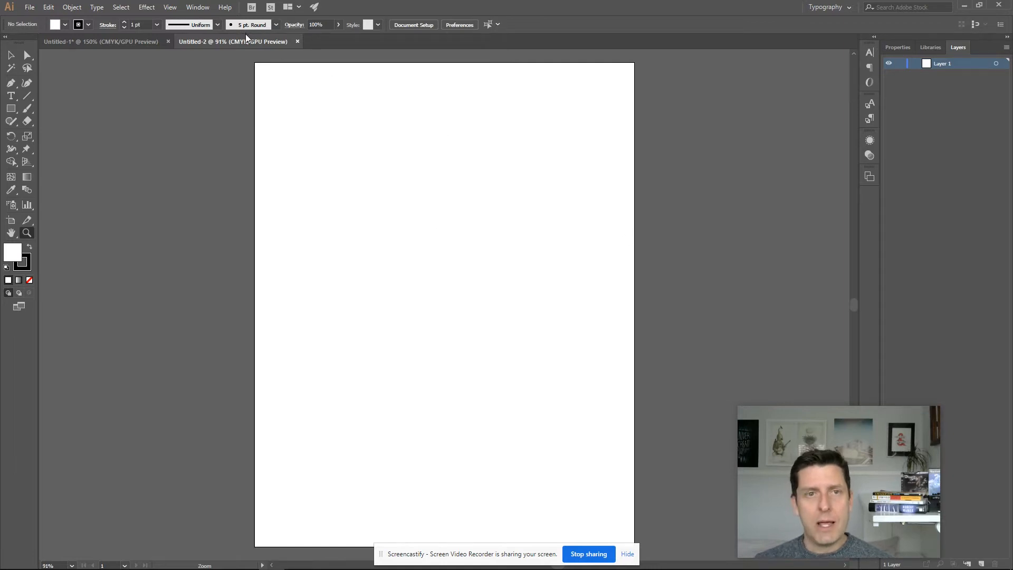
# - In the first document, move the magazine cover reference image to the upper left beside the artboard
pyautogui.click(99, 43)
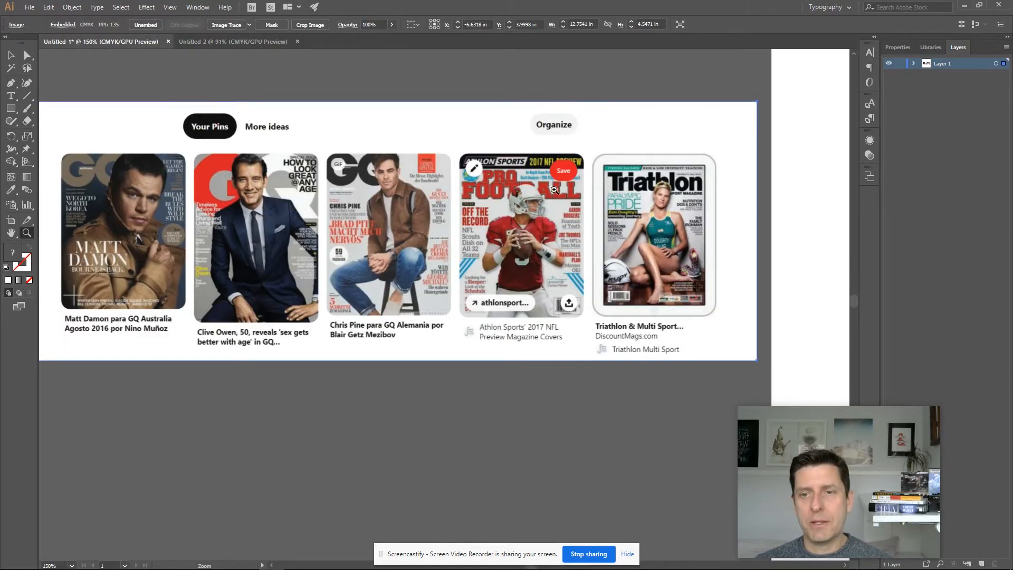
pyautogui.hotkey('ctrl', '-')
pyautogui.hotkey('ctrl', '-')
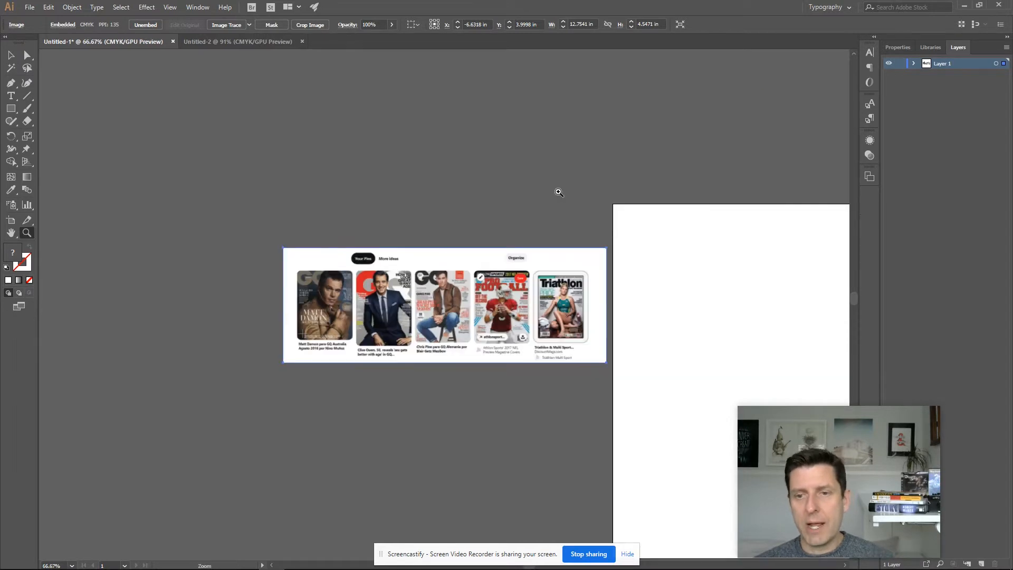
pyautogui.moveTo(605, 243); pyautogui.dragTo(423, 123)
pyautogui.press('v')
pyautogui.moveTo(295, 168); pyautogui.dragTo(308, 246)
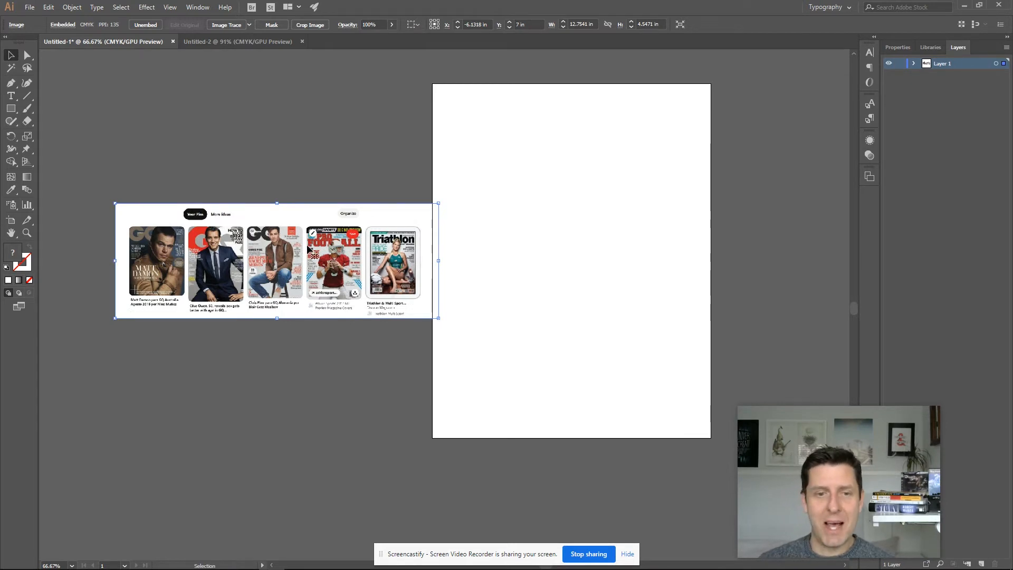
pyautogui.moveTo(283, 241); pyautogui.dragTo(268, 129)
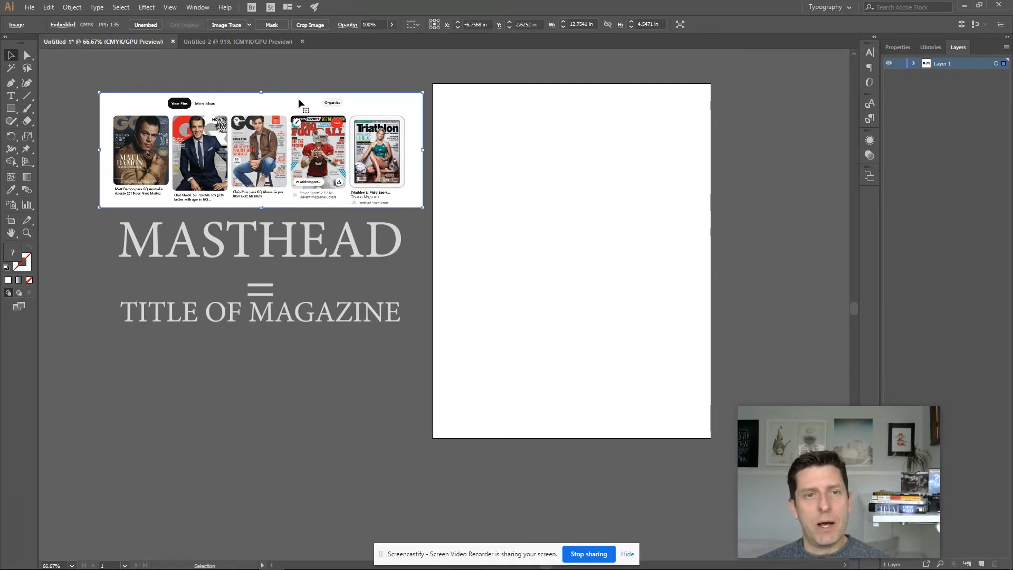
# - Place the TIF photo IMG_1788 from the Magazine Cover Demo Movie folder
pyautogui.click(30, 7)
pyautogui.click(55, 178)
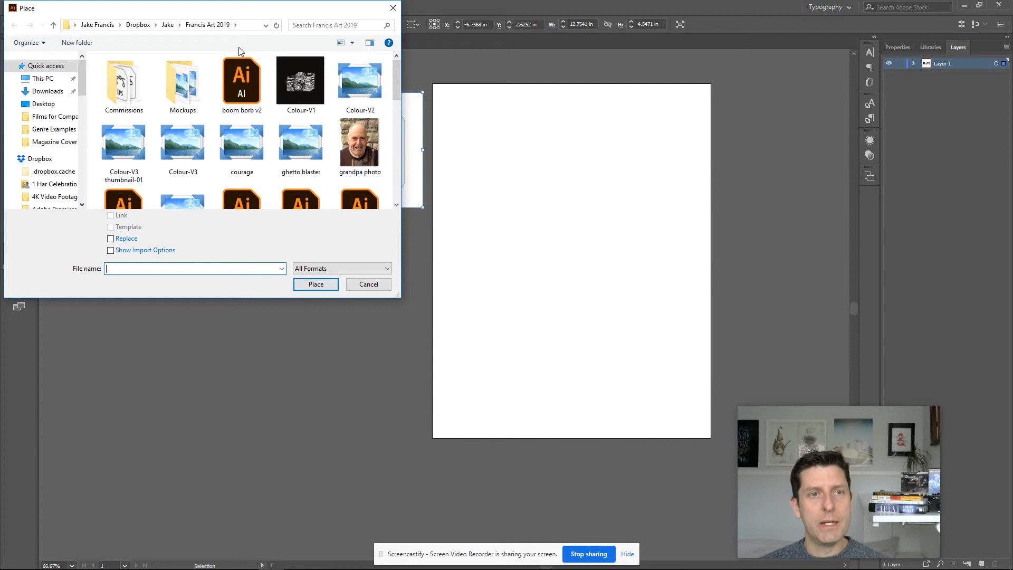
pyautogui.click(138, 25)
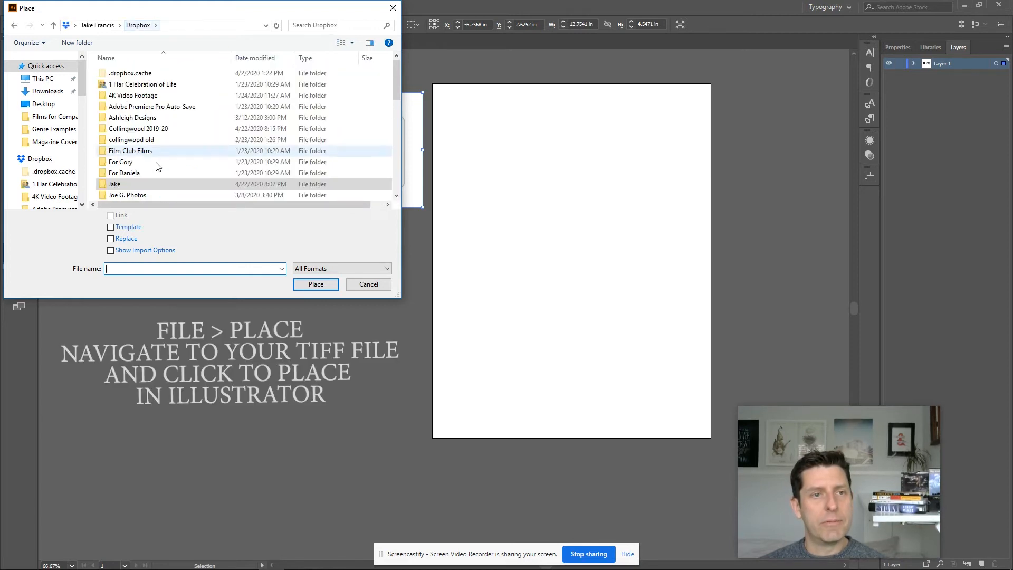
pyautogui.doubleClick(165, 131)
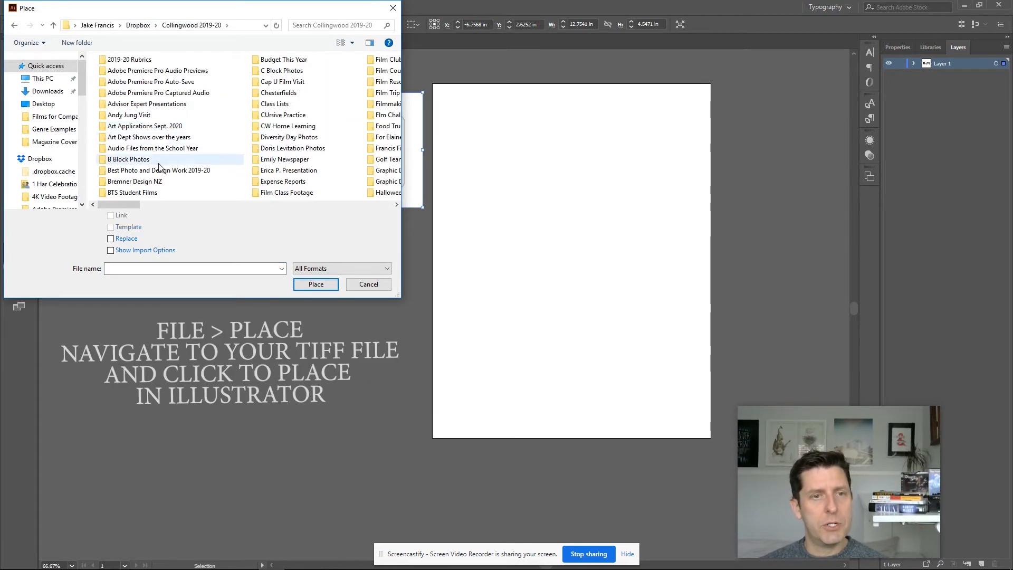
pyautogui.doubleClick(288, 127)
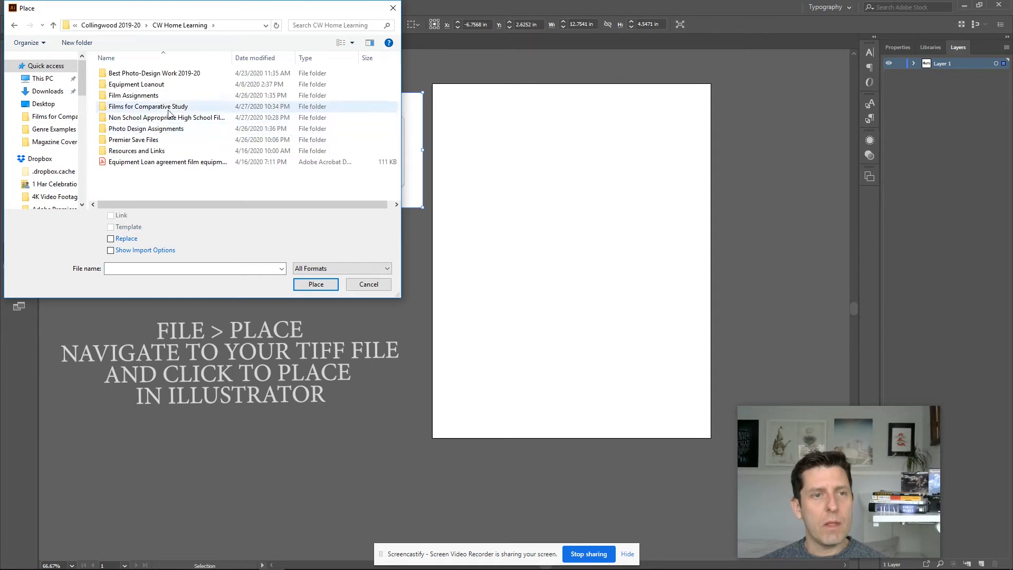
pyautogui.doubleClick(150, 130)
pyautogui.doubleClick(129, 93)
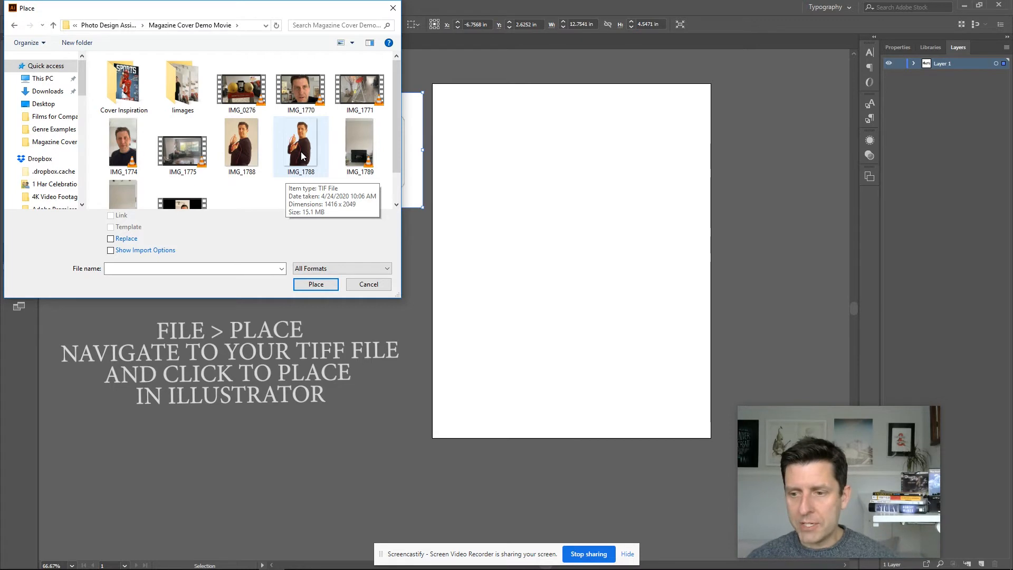
pyautogui.click(301, 151)
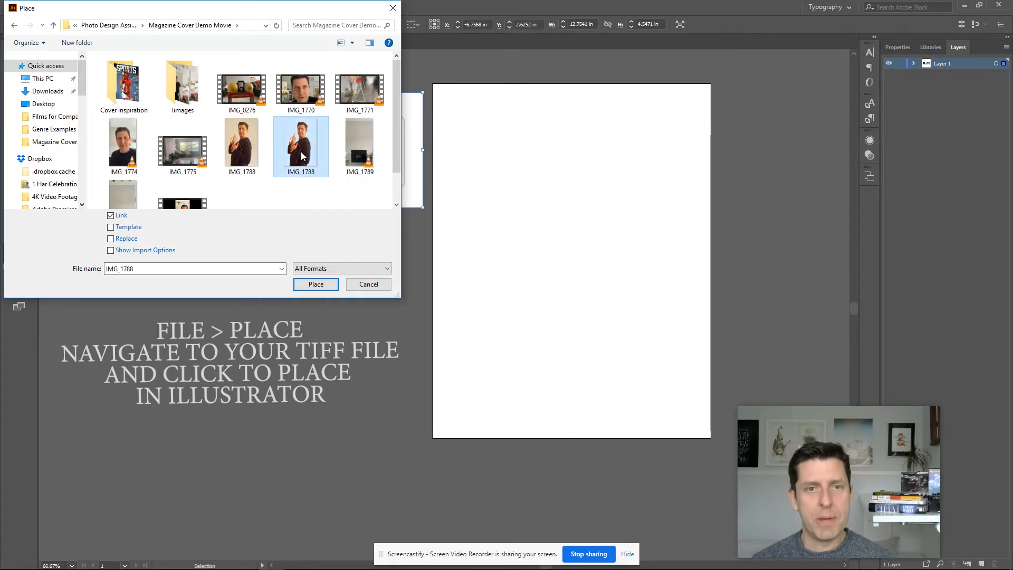
pyautogui.click(321, 286)
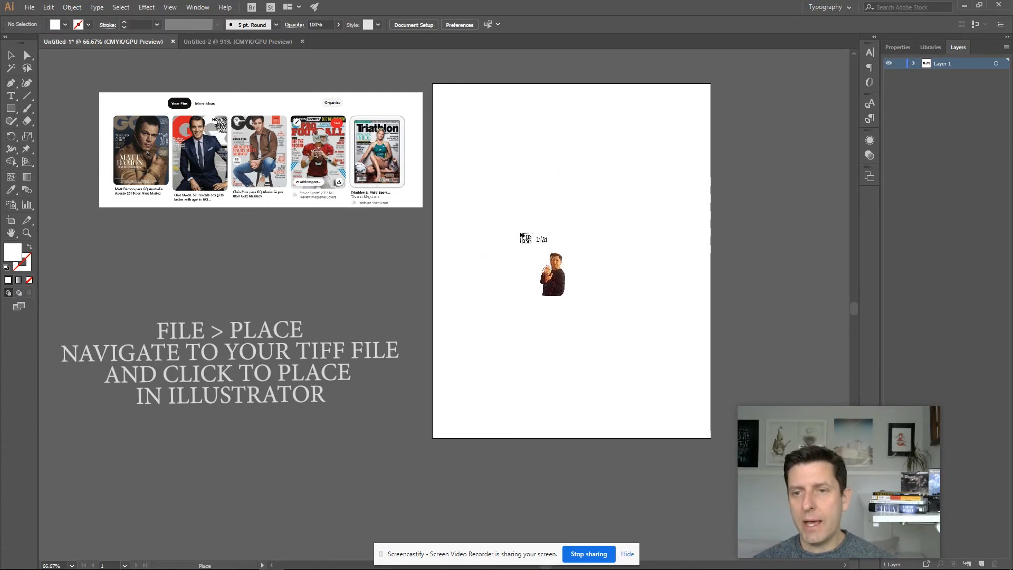
# - Drop the photo onto the artboard and scale it up from its corner to fill most of the page
pyautogui.click(550, 167)
pyautogui.moveTo(656, 312); pyautogui.dragTo(556, 352)
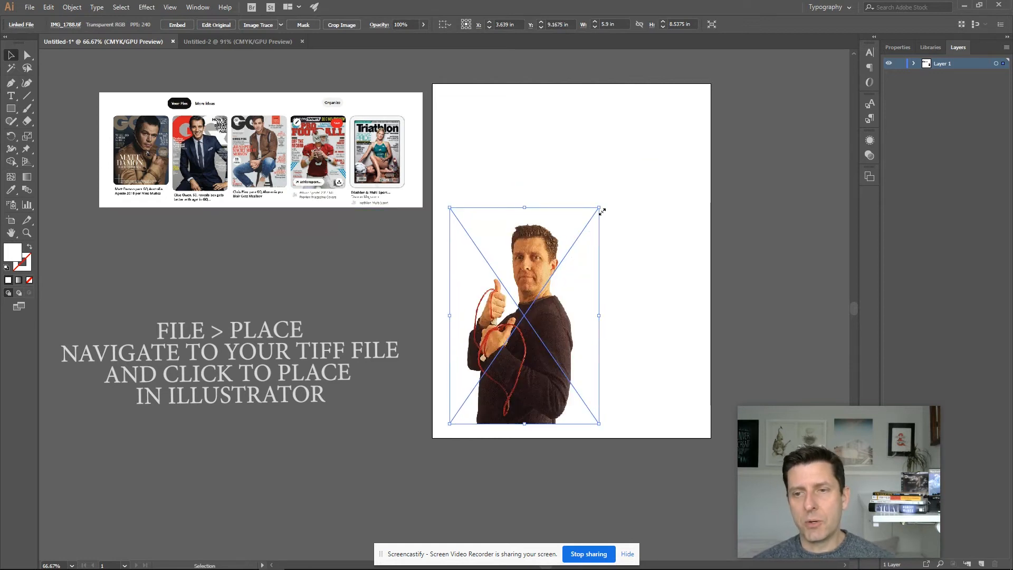
pyautogui.moveTo(598, 208); pyautogui.dragTo(721, 105)
pyautogui.click(724, 260)
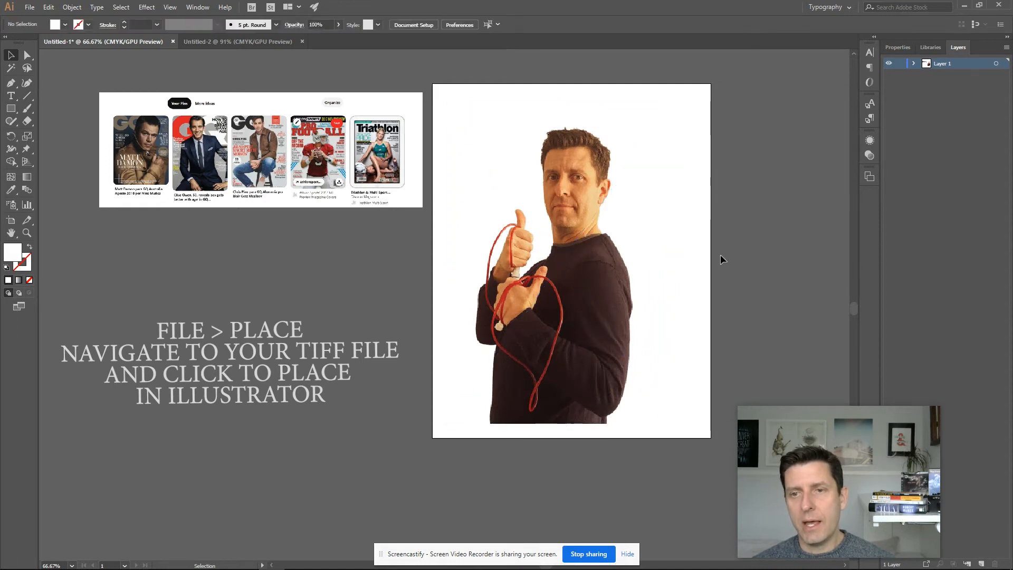
# - Zoom in to examine the placed photo's detail on the artboard
pyautogui.press('z')
pyautogui.click(585, 238)
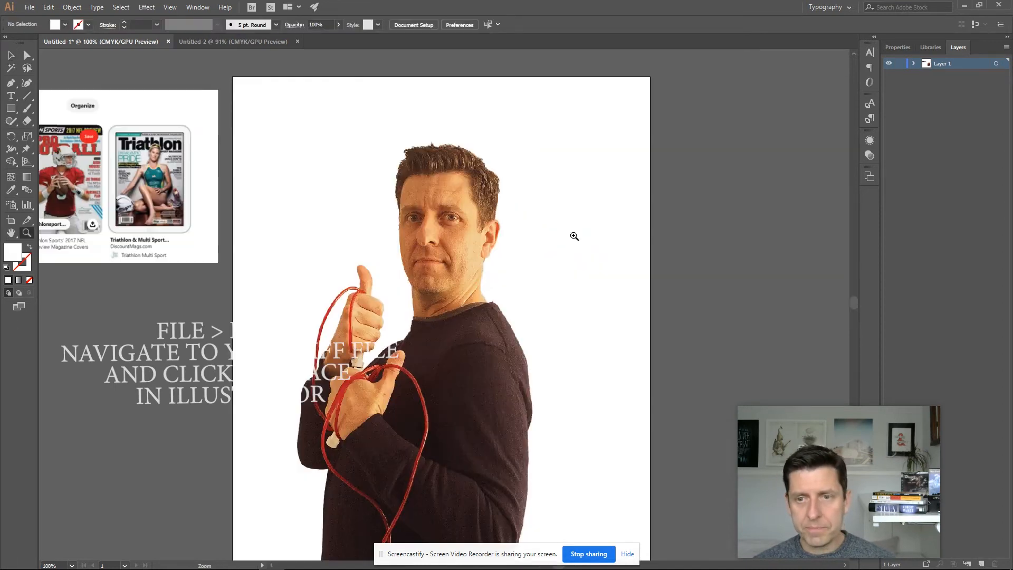
pyautogui.click(463, 236)
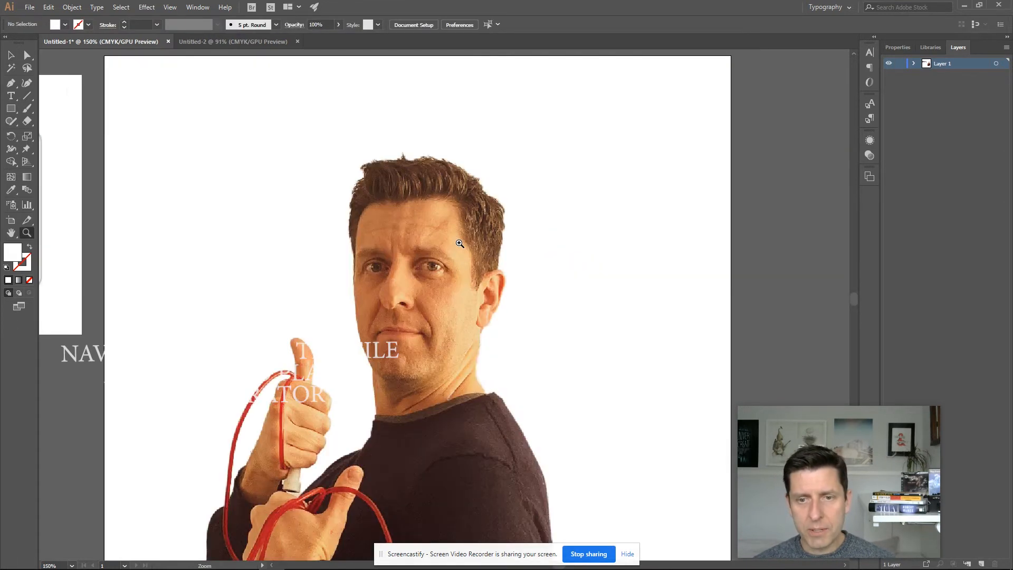
pyautogui.keyDown('alt'); pyautogui.click(441, 300); pyautogui.keyUp('alt')
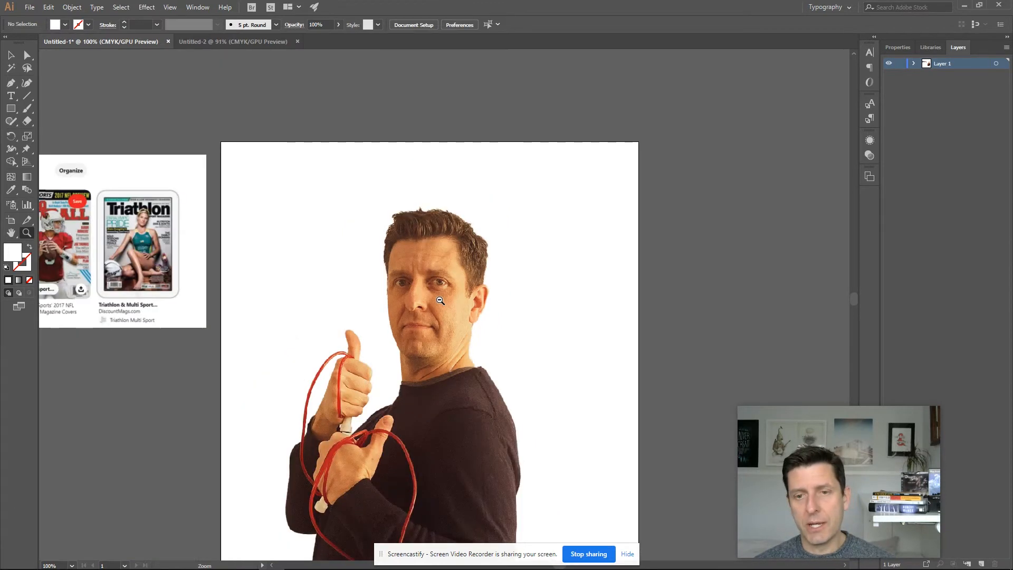
pyautogui.keyDown('alt'); pyautogui.click(441, 301); pyautogui.keyUp('alt')
pyautogui.moveTo(444, 348); pyautogui.dragTo(547, 248)
pyautogui.press('v')
pyautogui.click(525, 247)
pyautogui.click(704, 234)
pyautogui.scroll(-3, 704, 235)
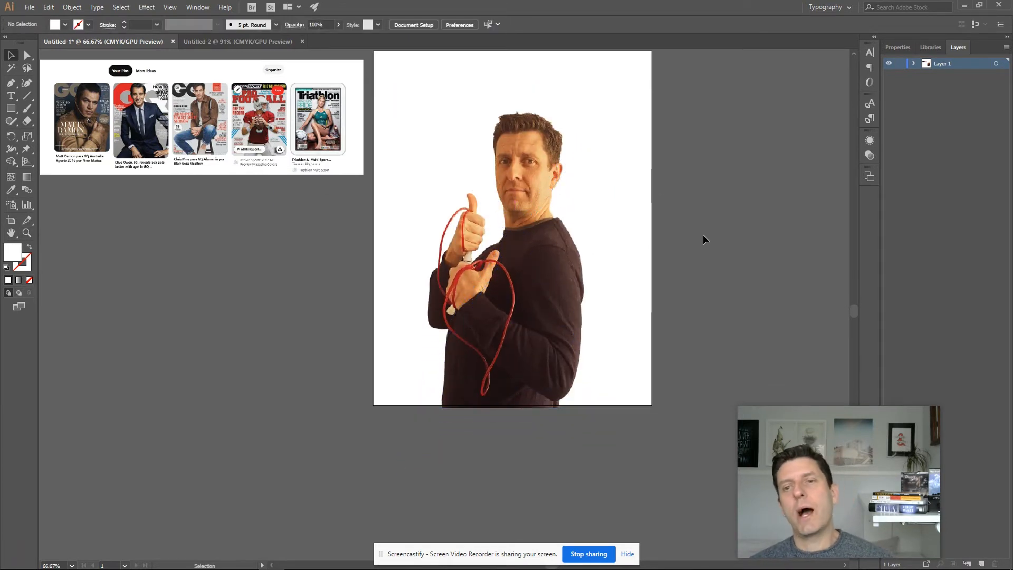
pyautogui.scroll(3, 704, 236)
pyautogui.scroll(1, 703, 235)
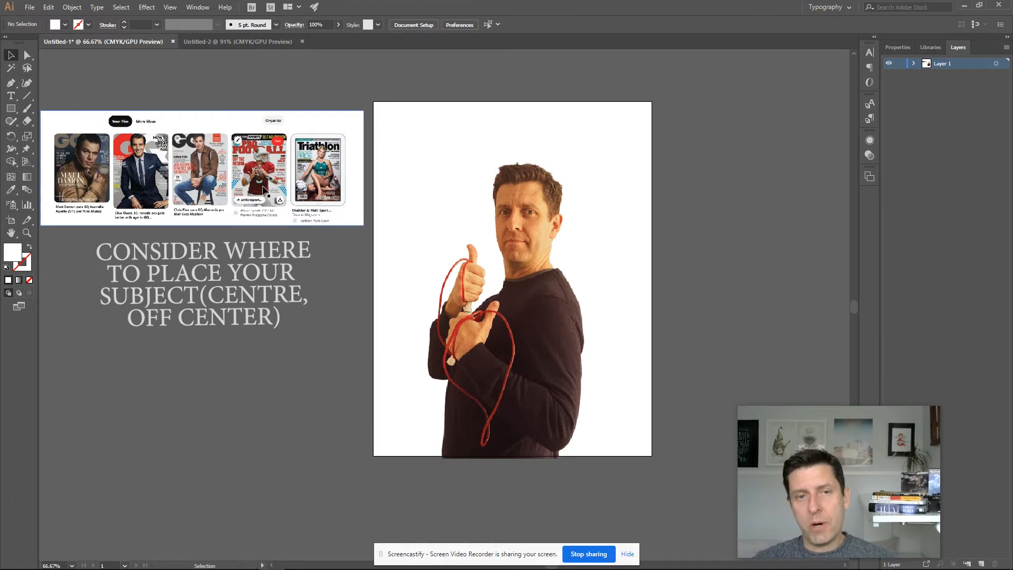
# - Zoom in and pan across the reference magazine covers to study their layouts
pyautogui.press('z')
pyautogui.click(296, 176)
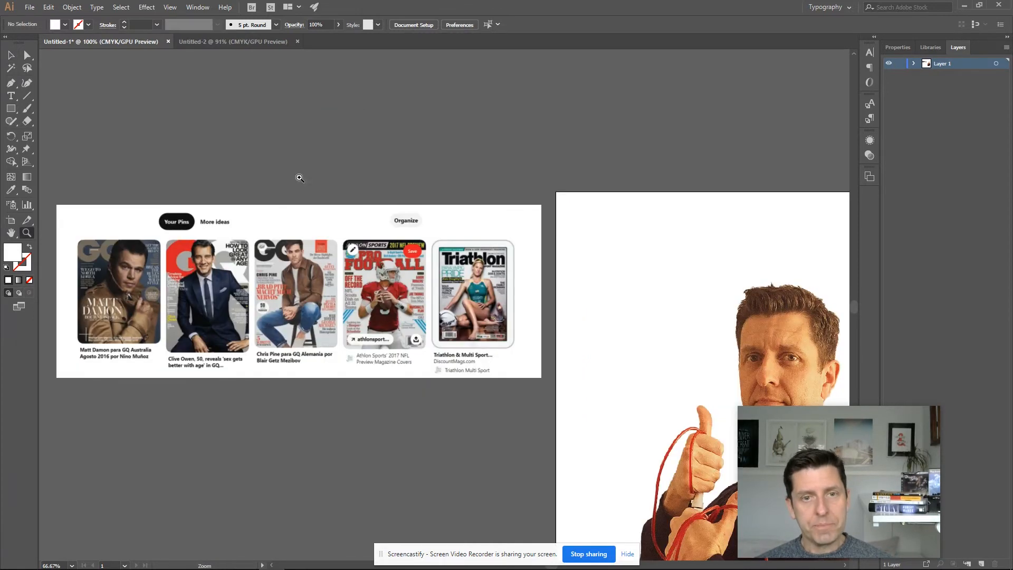
pyautogui.click(432, 290)
pyautogui.click(456, 312)
pyautogui.click(456, 312)
pyautogui.moveTo(520, 342); pyautogui.dragTo(506, 272)
pyautogui.moveTo(342, 298); pyautogui.dragTo(632, 319)
pyautogui.moveTo(342, 304); pyautogui.dragTo(362, 293)
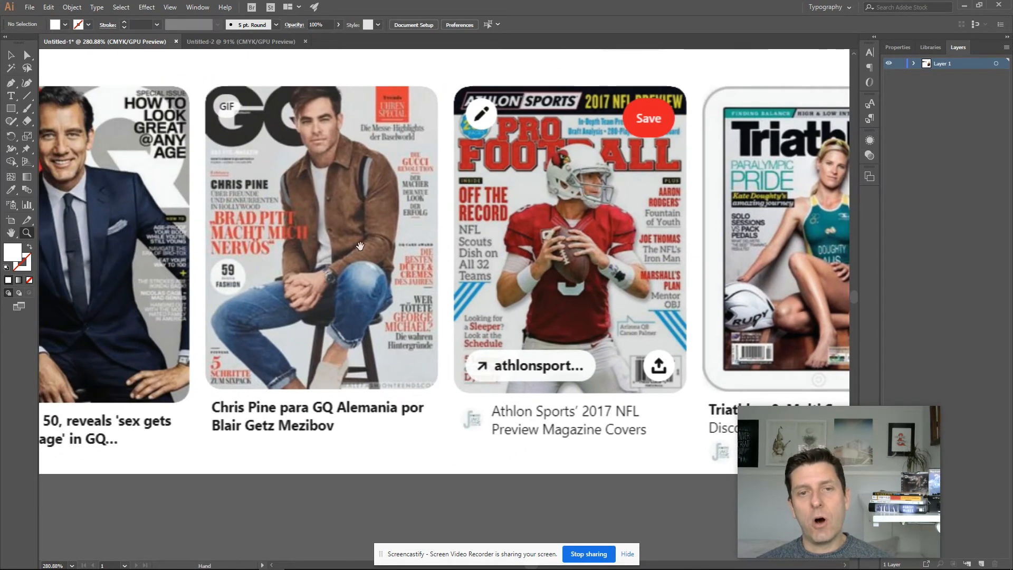
pyautogui.moveTo(287, 341); pyautogui.dragTo(416, 343)
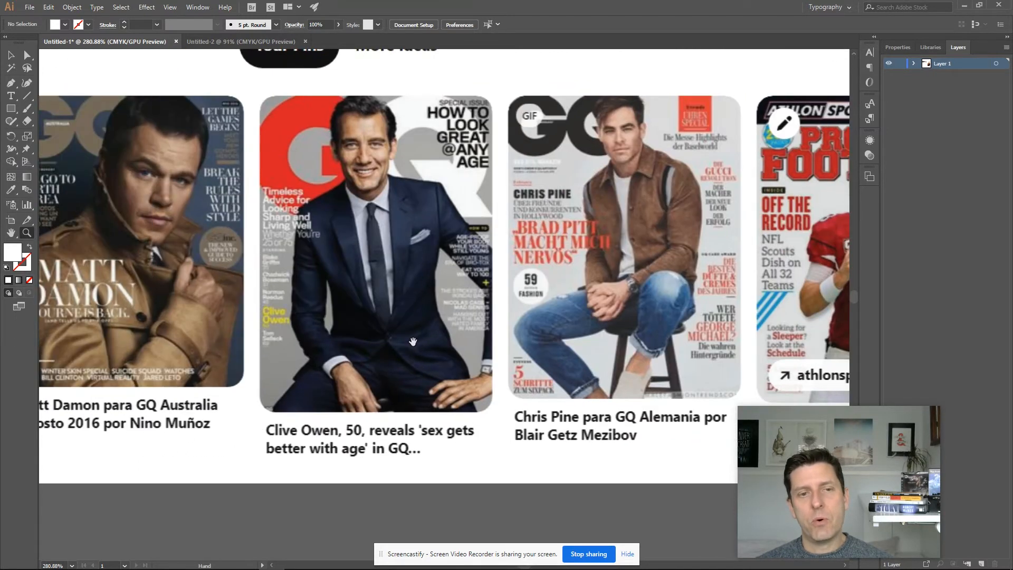
pyautogui.moveTo(347, 339); pyautogui.dragTo(476, 367)
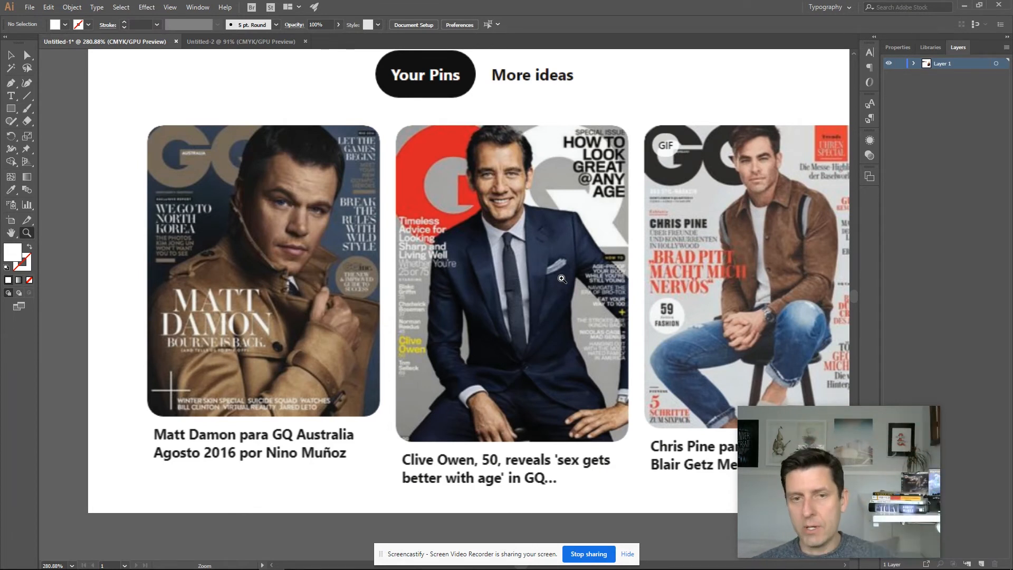
pyautogui.moveTo(684, 275); pyautogui.dragTo(418, 246)
pyautogui.moveTo(607, 239); pyautogui.dragTo(499, 278)
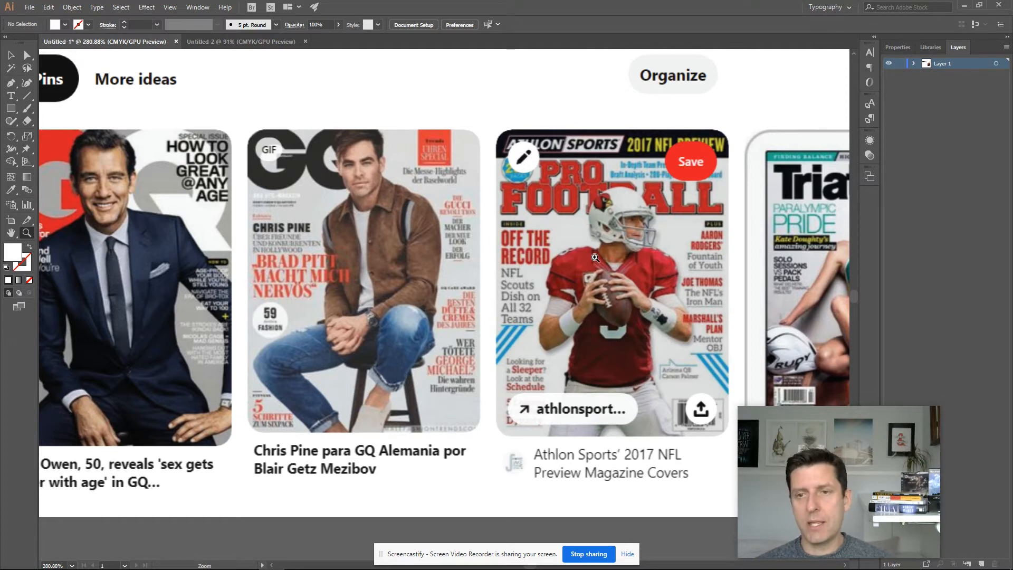
pyautogui.moveTo(735, 309); pyautogui.dragTo(378, 185)
# - Shift the photo right on the artboard and enlarge it slightly from its top-left corner
pyautogui.hotkey('ctrl', '-')
pyautogui.hotkey('ctrl', '-')
pyautogui.moveTo(495, 190); pyautogui.dragTo(217, 62)
pyautogui.hotkey('ctrl', '-')
pyautogui.hotkey('ctrl', '-')
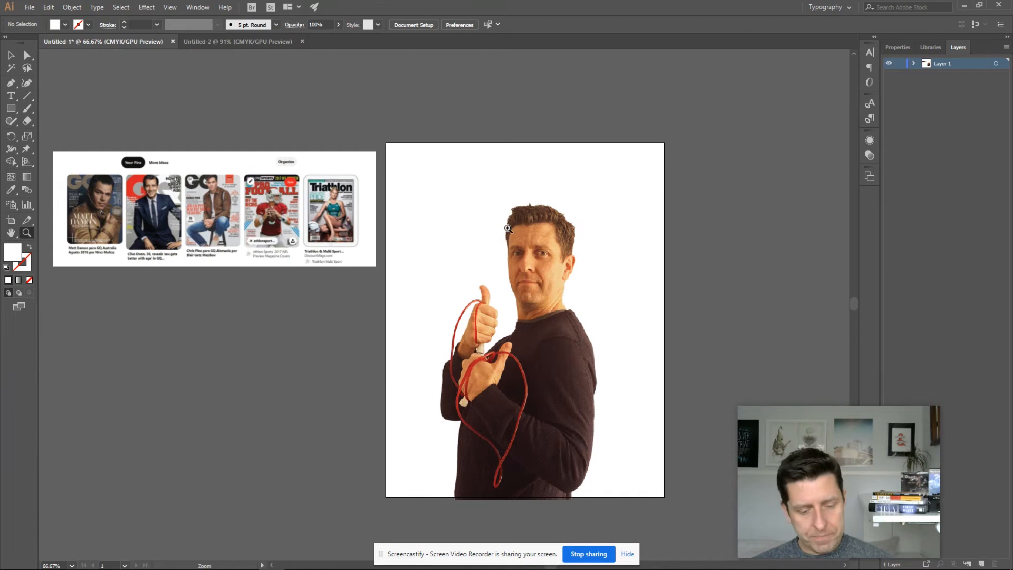
pyautogui.press('v')
pyautogui.moveTo(530, 283); pyautogui.dragTo(576, 309)
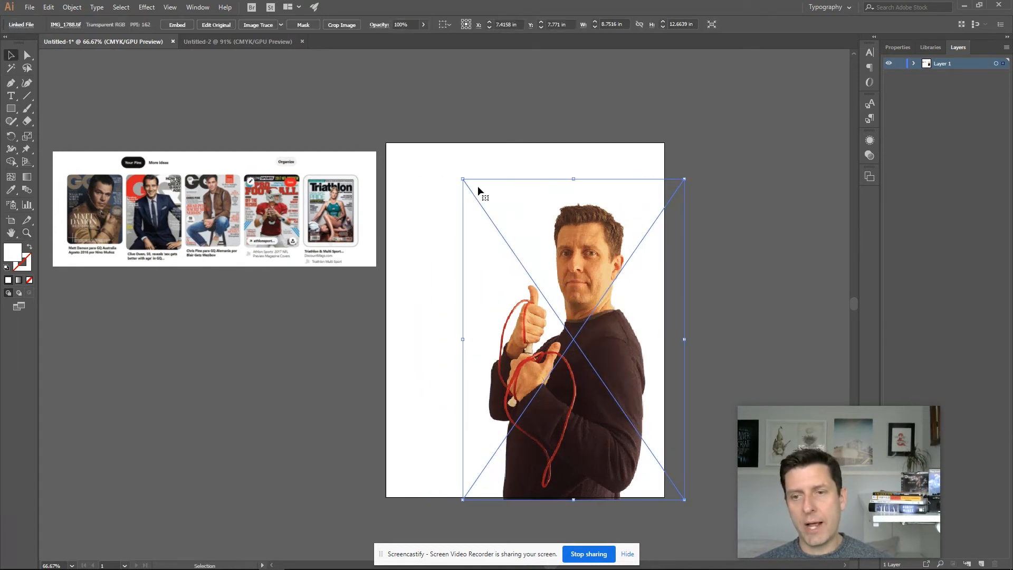
pyautogui.moveTo(462, 178); pyautogui.dragTo(444, 152)
pyautogui.click(725, 247)
pyautogui.scroll(-1, 739, 260)
pyautogui.scroll(1, 739, 260)
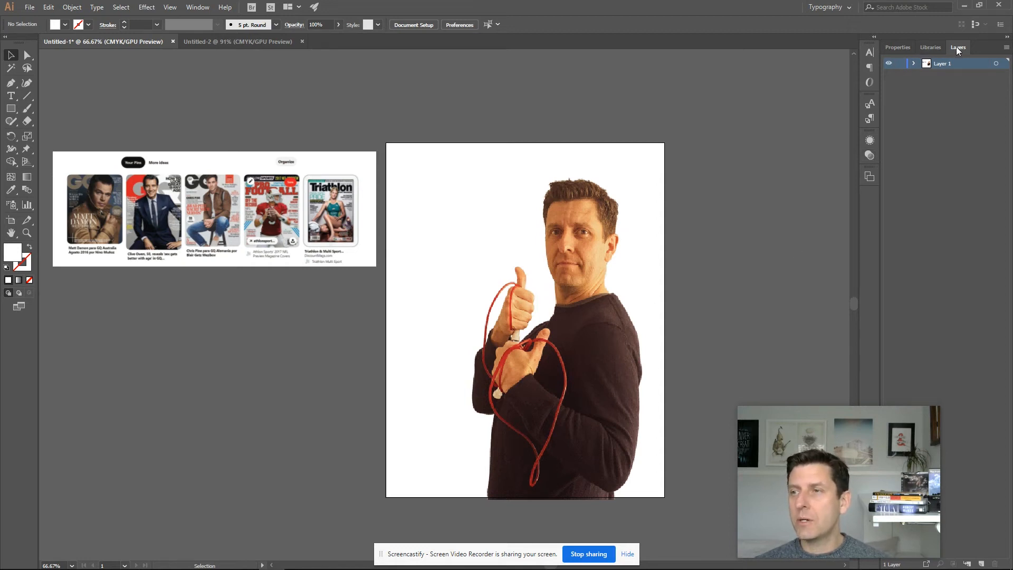
# - Open the Layers panel as a floating panel and lock Layer 1 holding the photo
pyautogui.moveTo(956, 46); pyautogui.dragTo(689, 64)
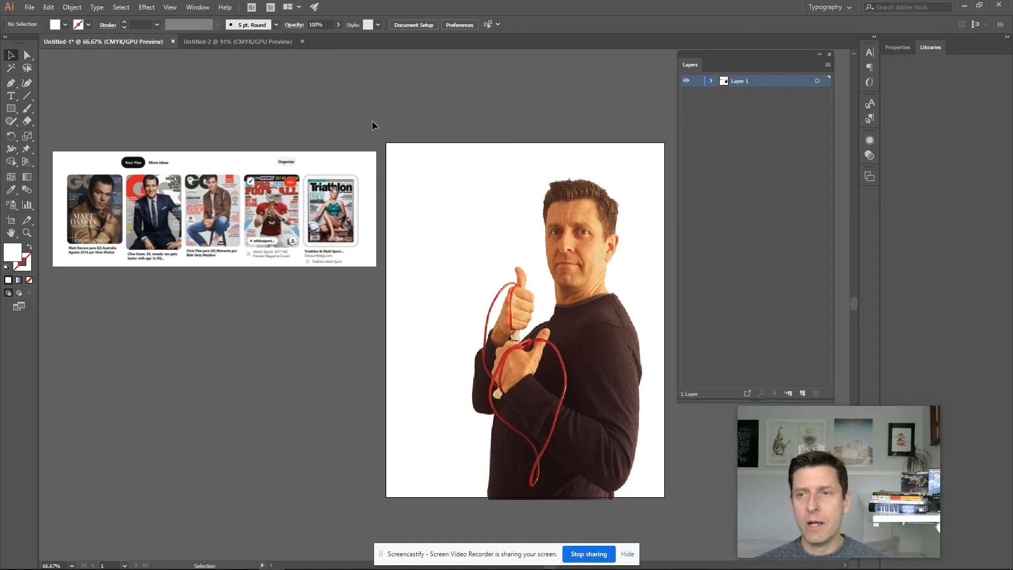
pyautogui.click(710, 82)
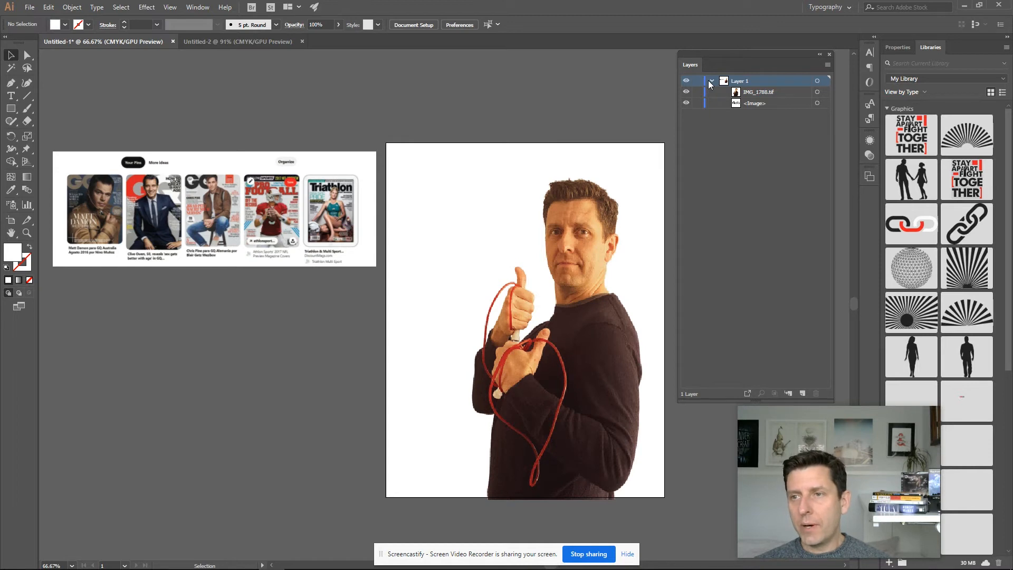
pyautogui.click(710, 81)
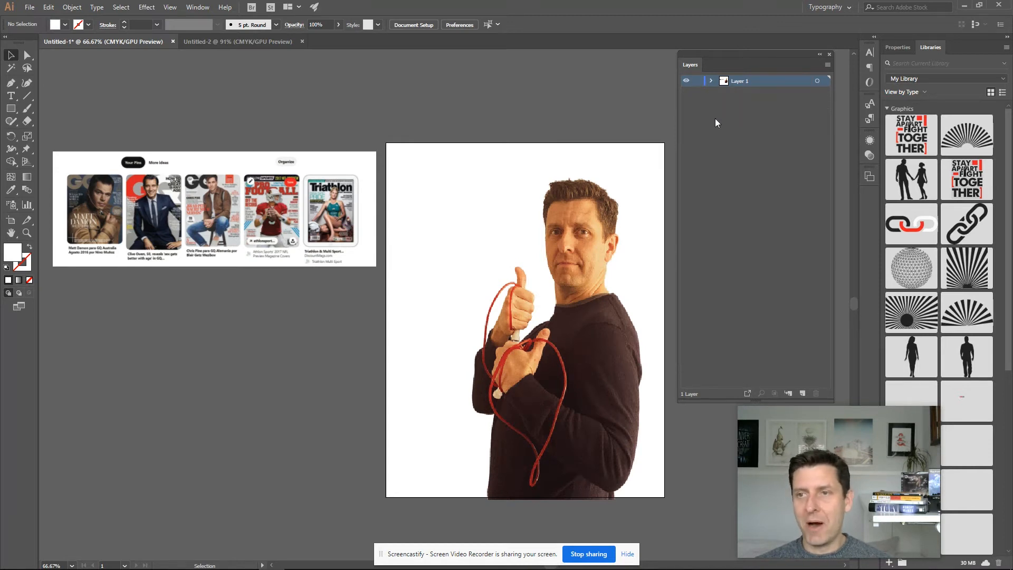
pyautogui.click(697, 82)
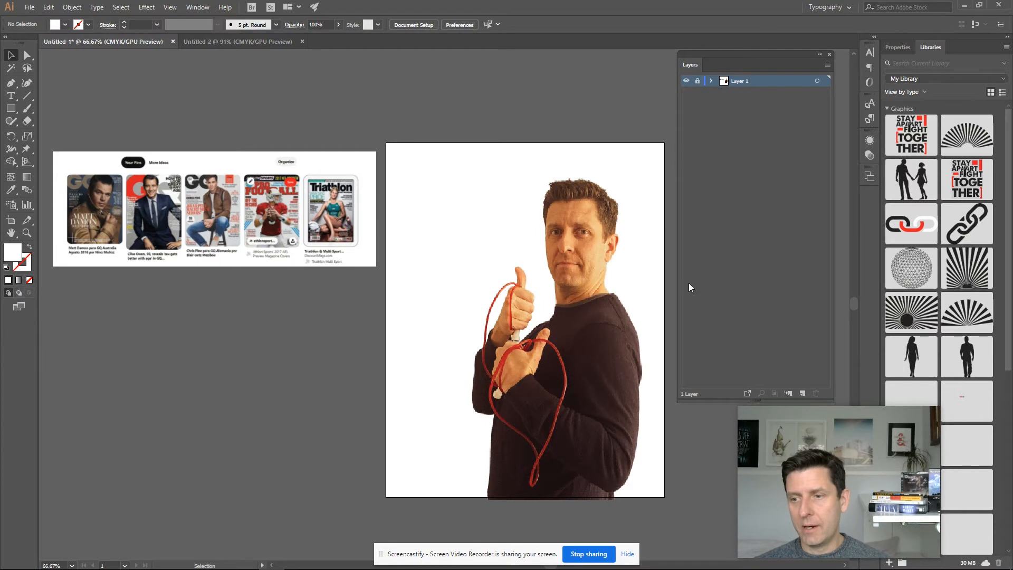
# - Create a new layer and name it Masthead
pyautogui.click(803, 395)
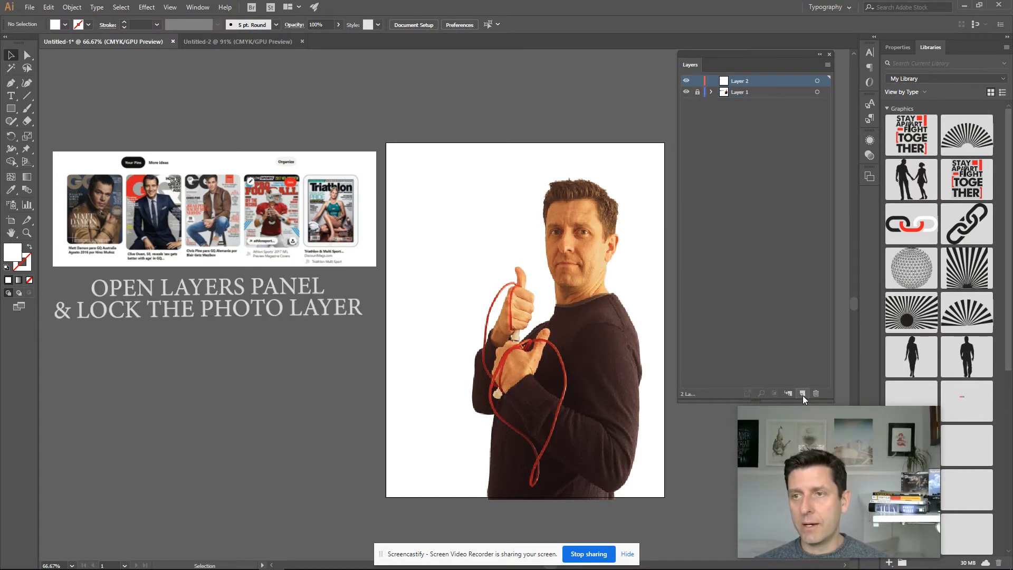
pyautogui.doubleClick(740, 81)
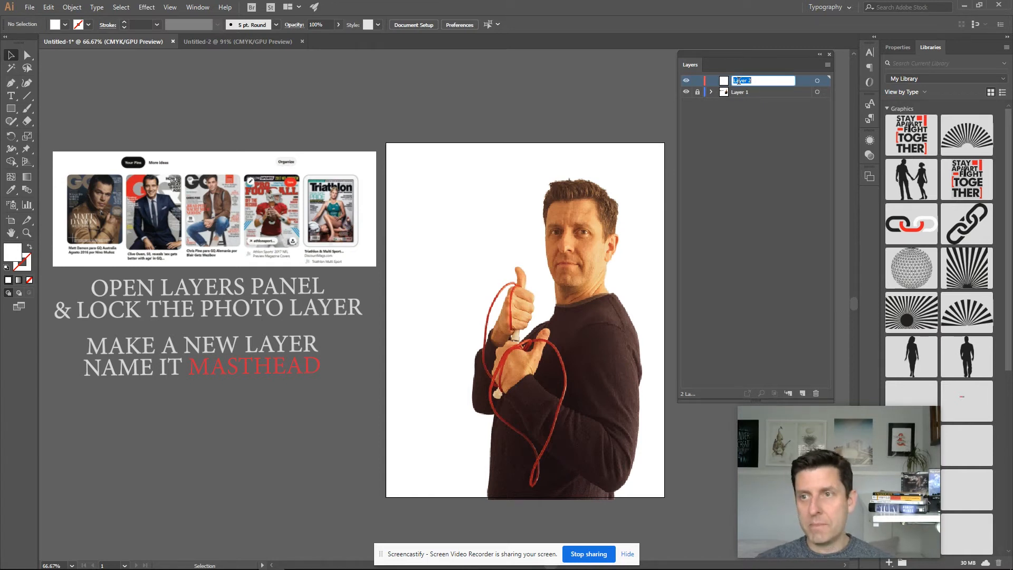
pyautogui.write('Masthea')
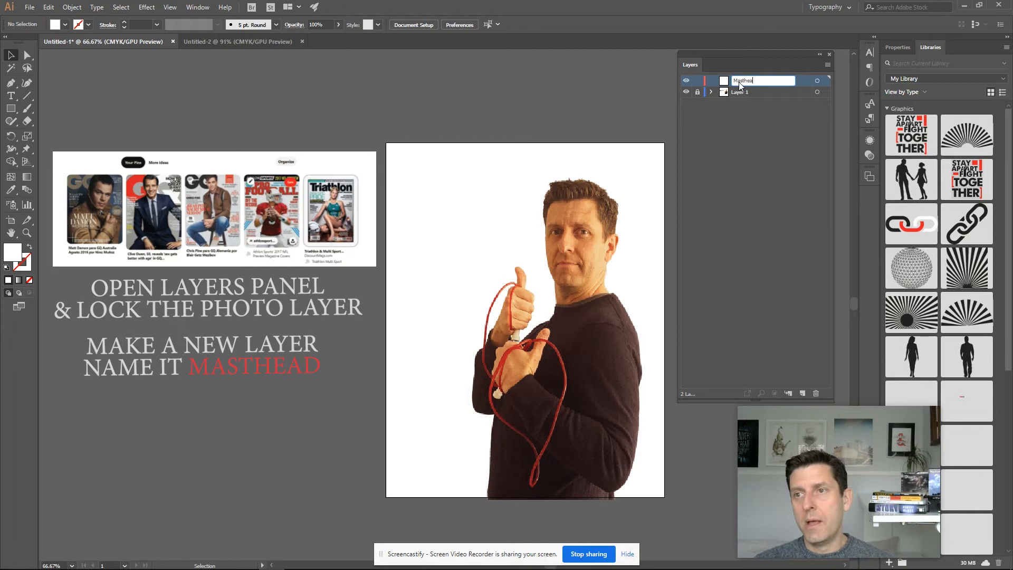
pyautogui.write('d')
pyautogui.press('Return')
pyautogui.click(752, 79)
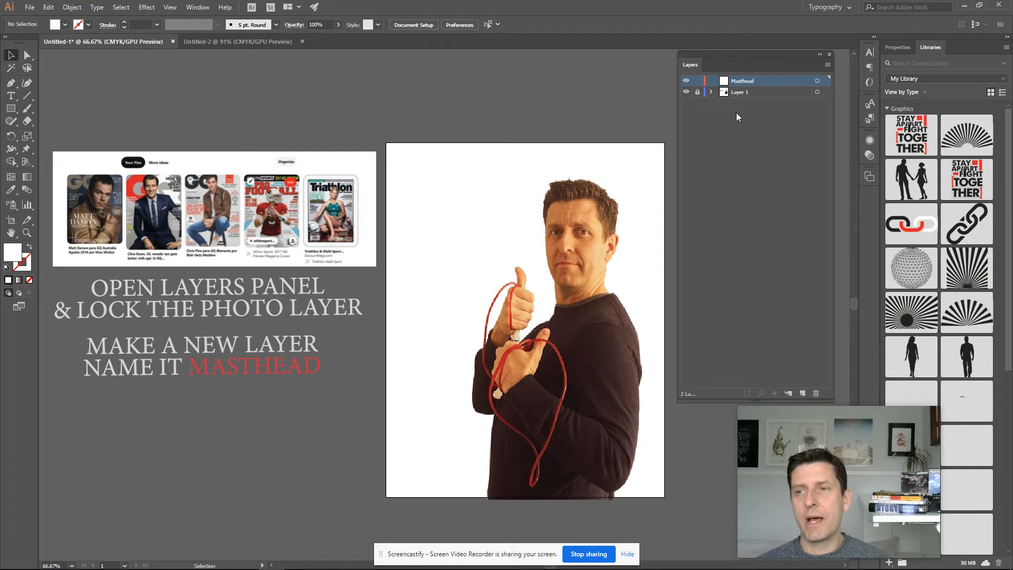
# - Rename the photo's layer, Layer 1, to Photo
pyautogui.click(738, 92)
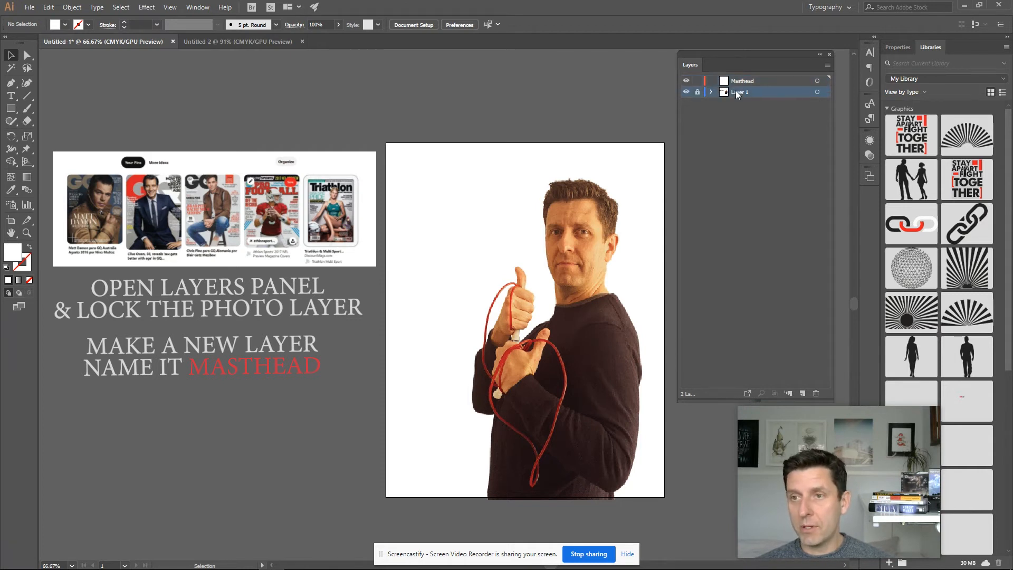
pyautogui.doubleClick(738, 93)
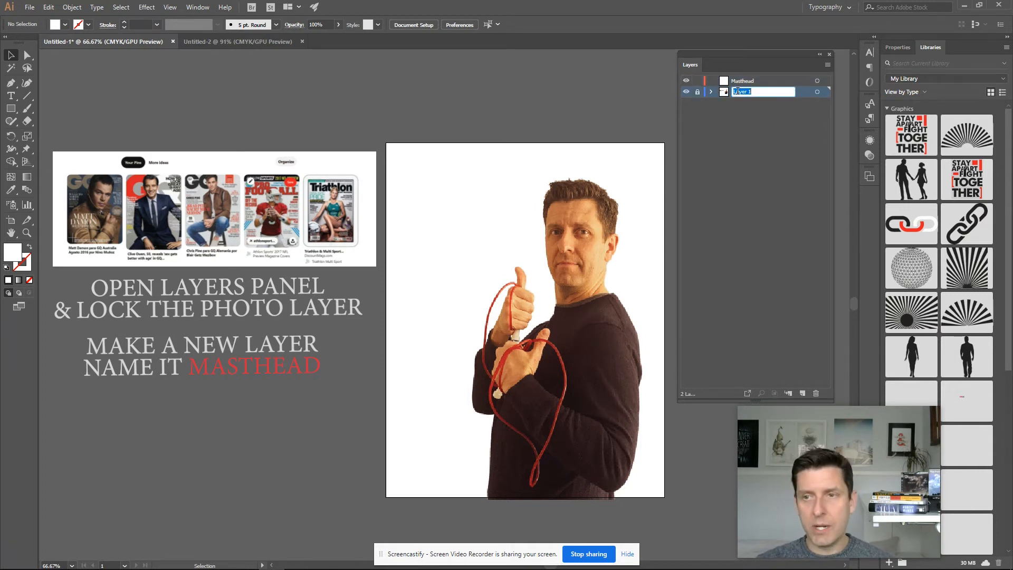
pyautogui.write('Photo')
pyautogui.press('Return')
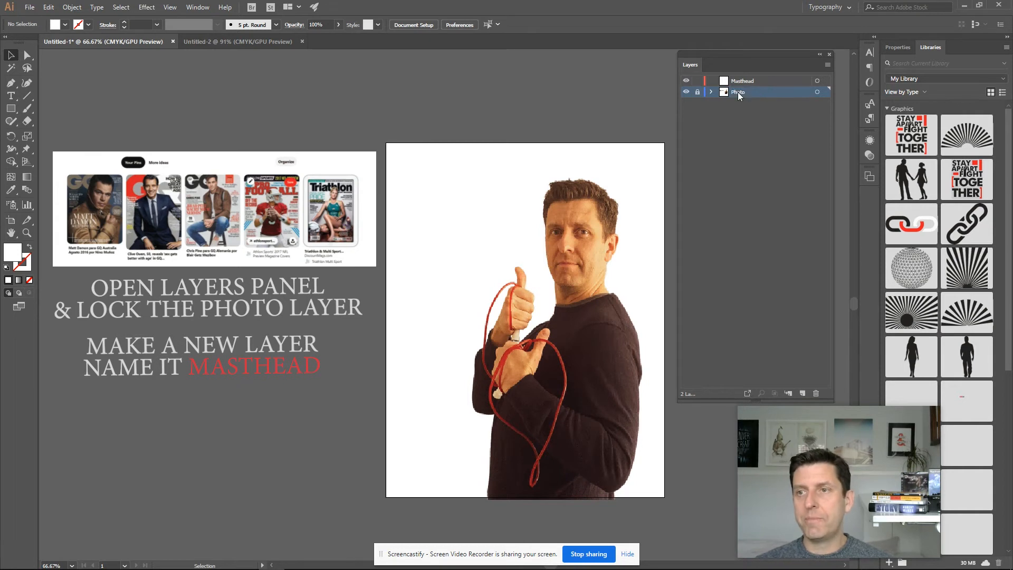
pyautogui.click(729, 126)
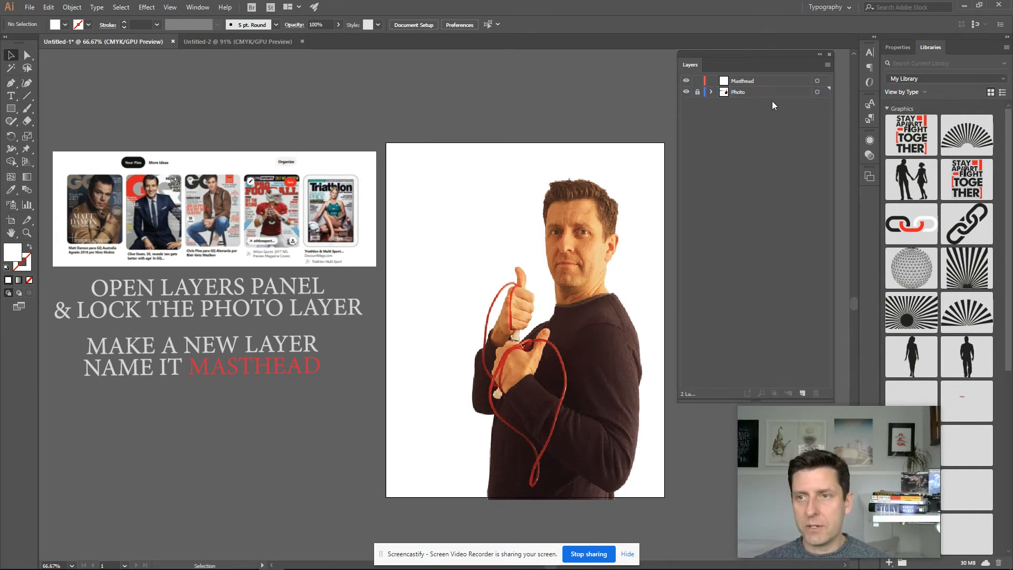
# - On the Masthead layer, add the point text SKIP near the artboard's top-left corner
pyautogui.click(752, 79)
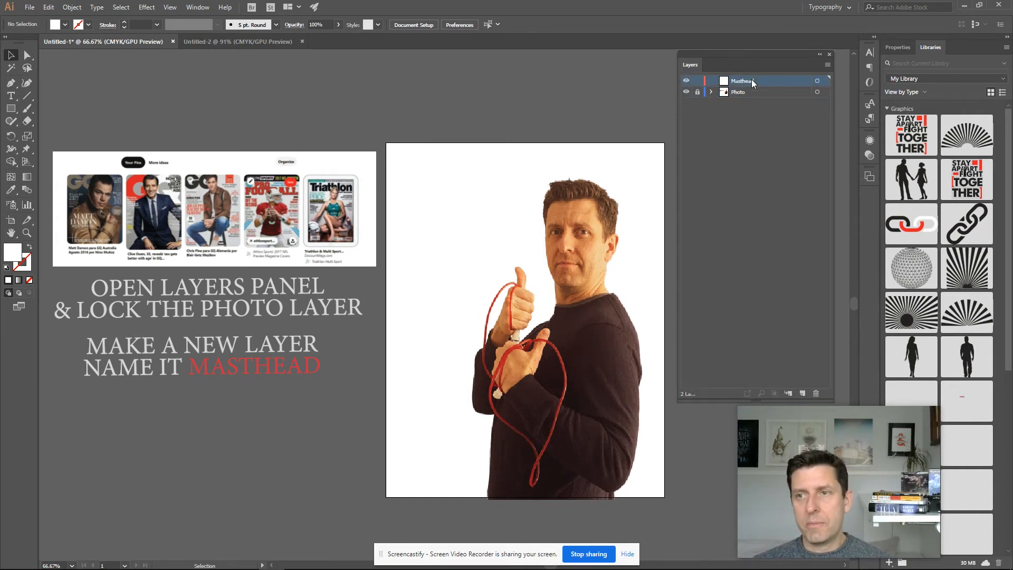
pyautogui.press('t')
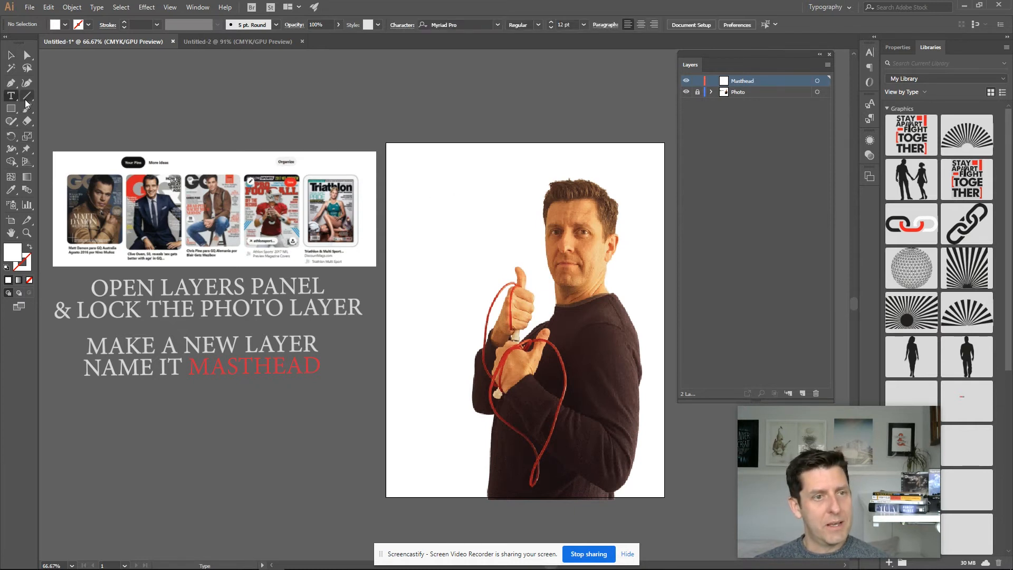
pyautogui.click(420, 177)
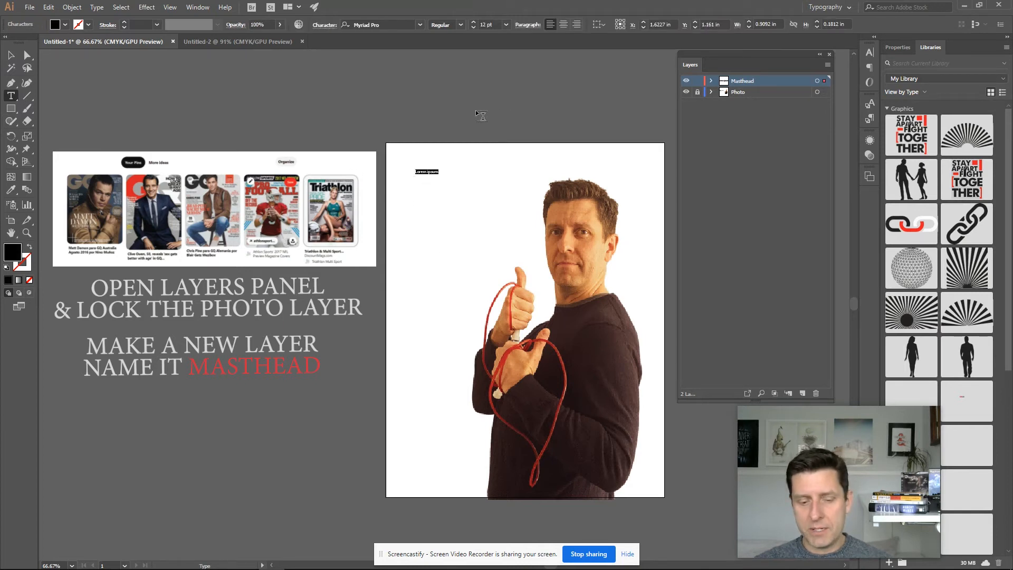
pyautogui.write('SKI')
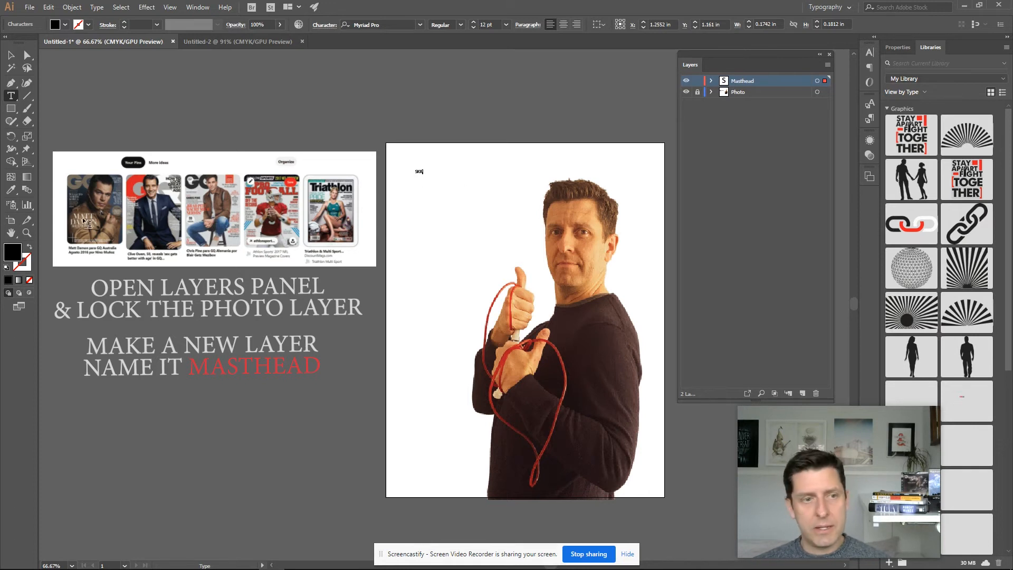
pyautogui.write('P')
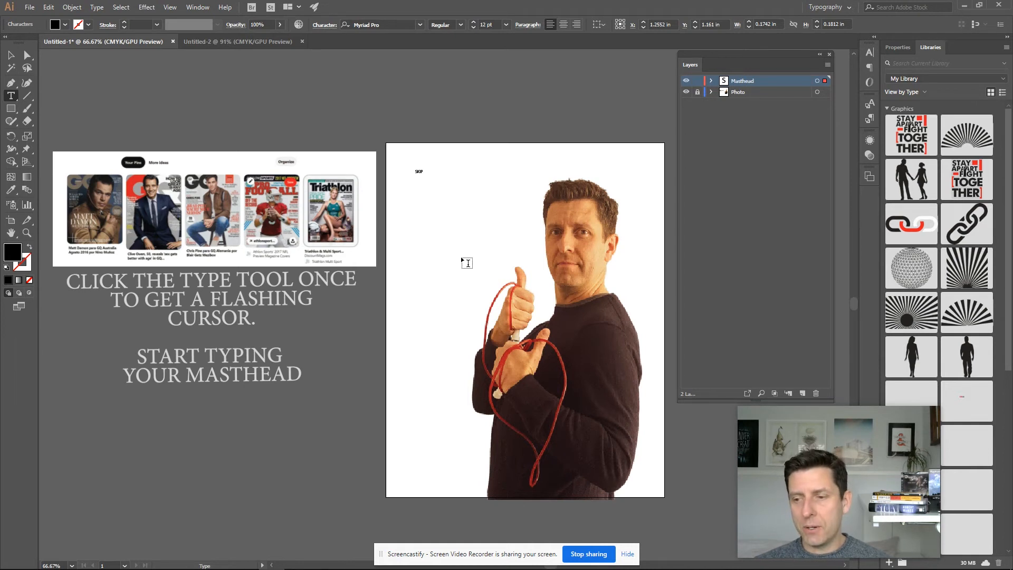
# - Enlarge the SKIP text proportionally so it spans the top of the cover
pyautogui.click(11, 55)
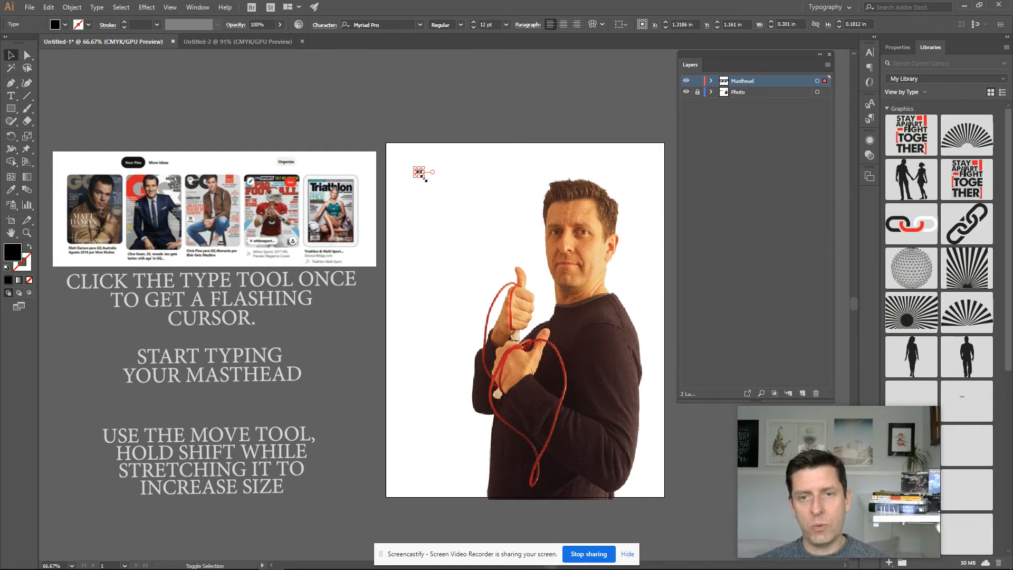
pyautogui.moveTo(423, 173); pyautogui.dragTo(562, 347)
pyautogui.moveTo(441, 285); pyautogui.dragTo(479, 203)
pyautogui.moveTo(523, 233); pyautogui.dragTo(653, 310)
pyautogui.moveTo(482, 239); pyautogui.dragTo(468, 188)
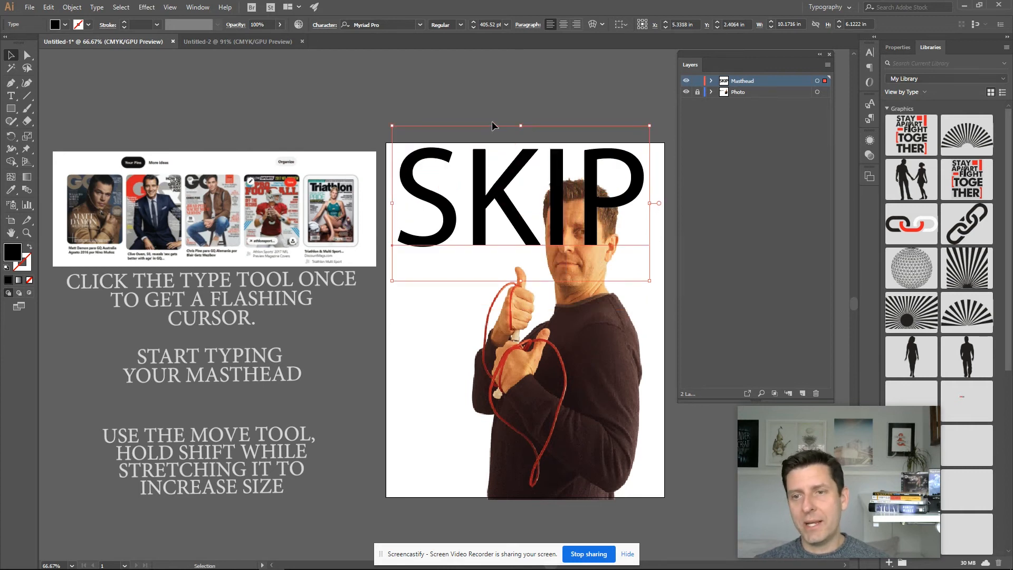
# - Change the masthead's font to Futura Bold
pyautogui.click(390, 27)
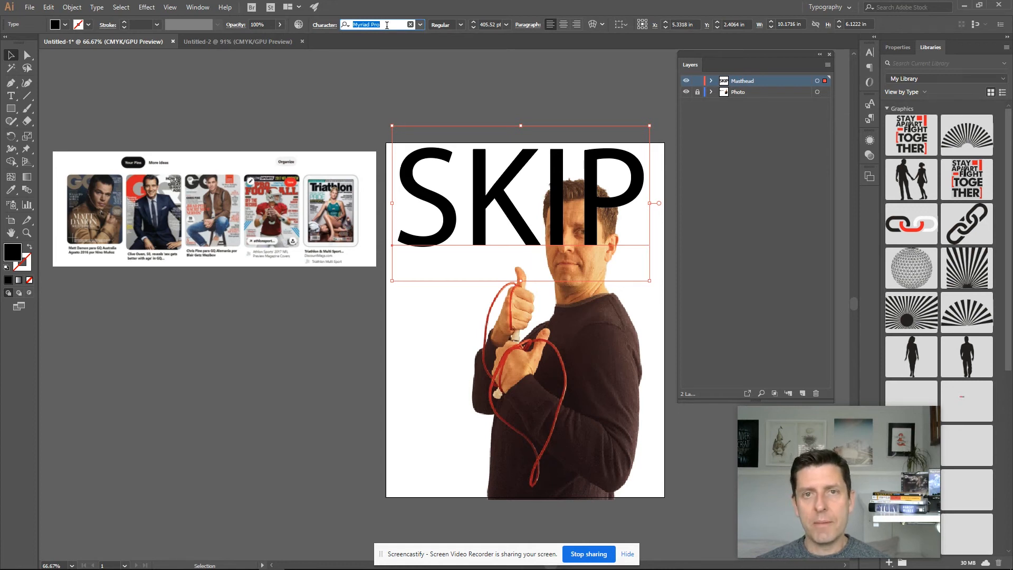
pyautogui.press('f')
pyautogui.press('u')
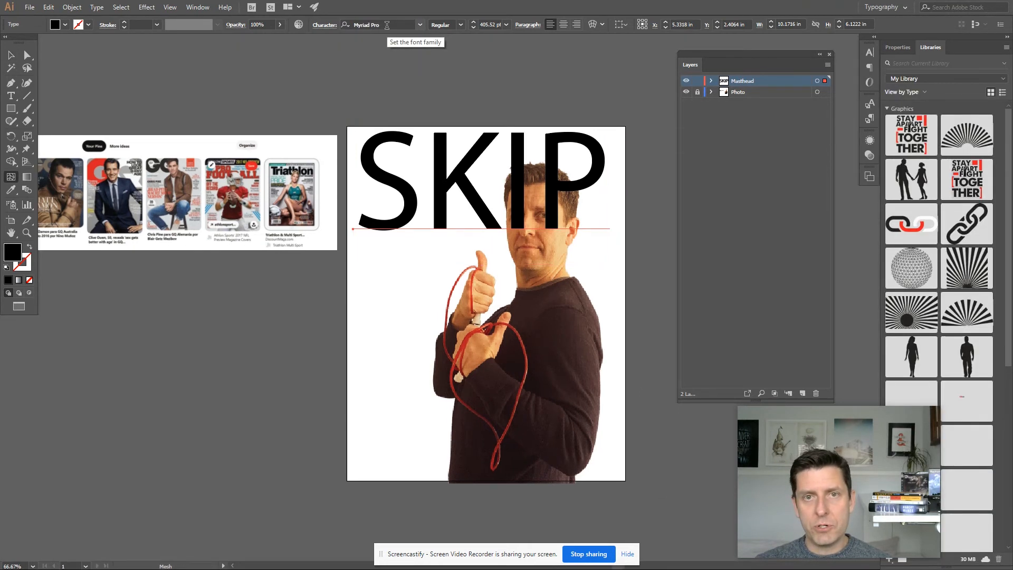
pyautogui.click(387, 25)
pyautogui.write('FUTU')
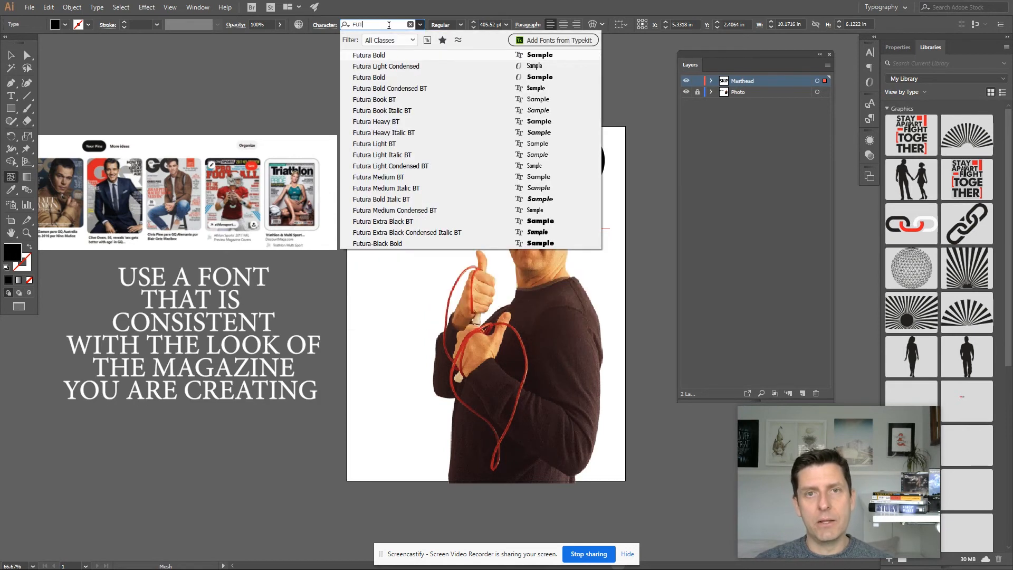
pyautogui.click(393, 55)
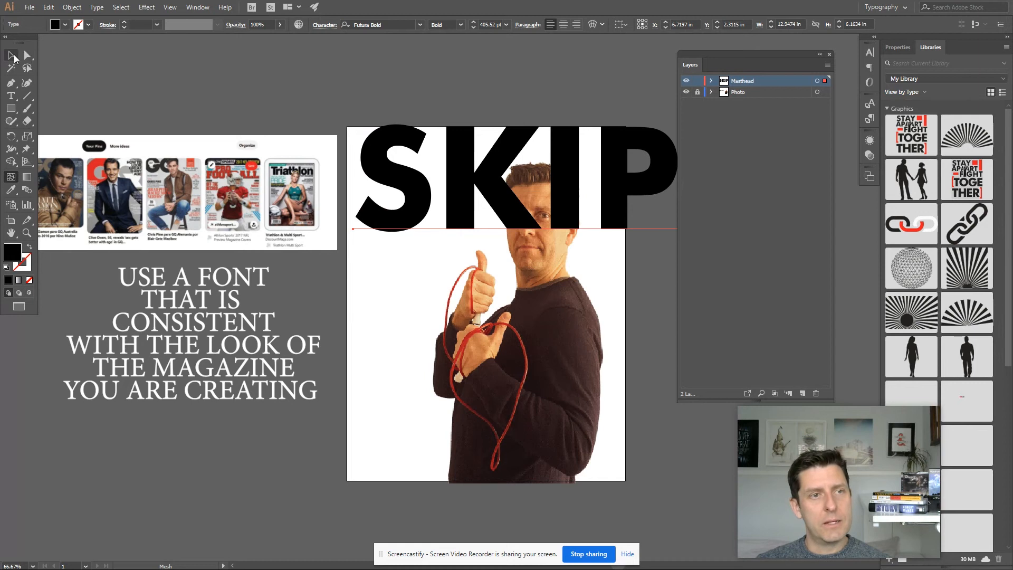
# - Scale the masthead down and move it to the top-left corner of the cover
pyautogui.click(14, 56)
pyautogui.moveTo(495, 222); pyautogui.dragTo(494, 236)
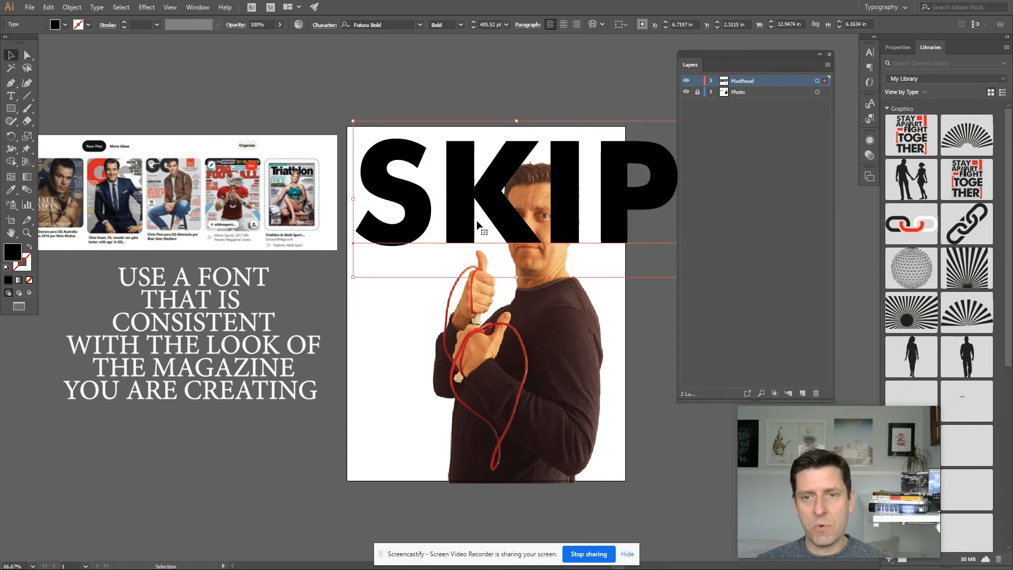
pyautogui.moveTo(354, 121); pyautogui.dragTo(448, 167)
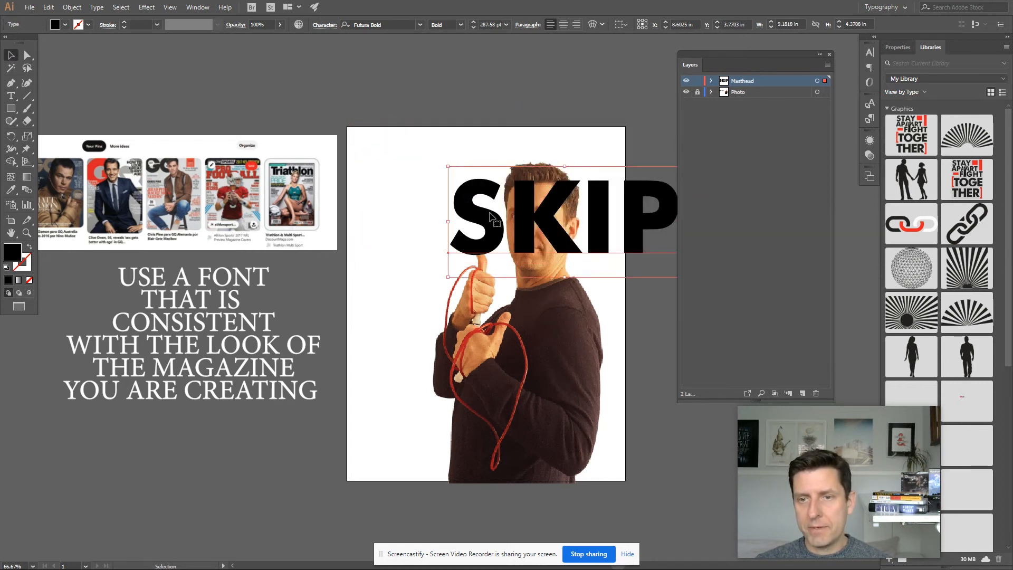
pyautogui.moveTo(547, 236); pyautogui.dragTo(442, 198)
pyautogui.scroll(-1, 575, 310)
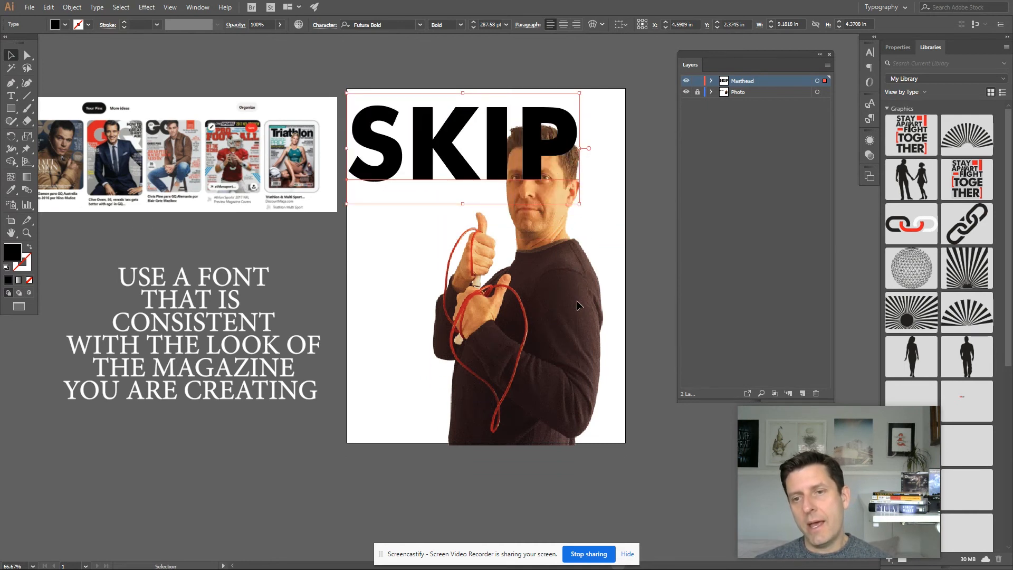
pyautogui.scroll(2, 576, 310)
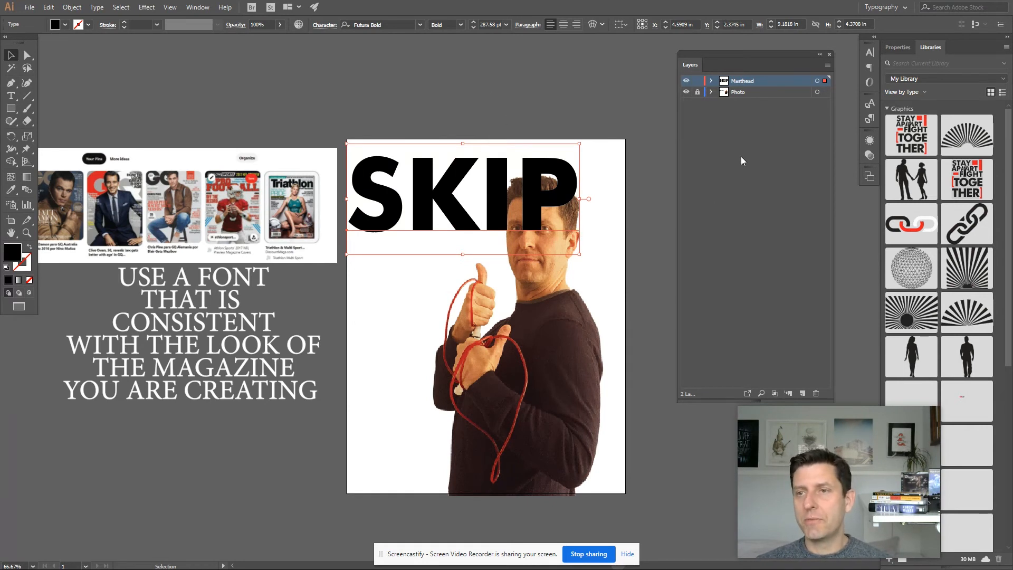
# - Move the Masthead layer beneath the Photo layer and enlarge the masthead across the cover
pyautogui.moveTo(757, 80); pyautogui.dragTo(755, 100)
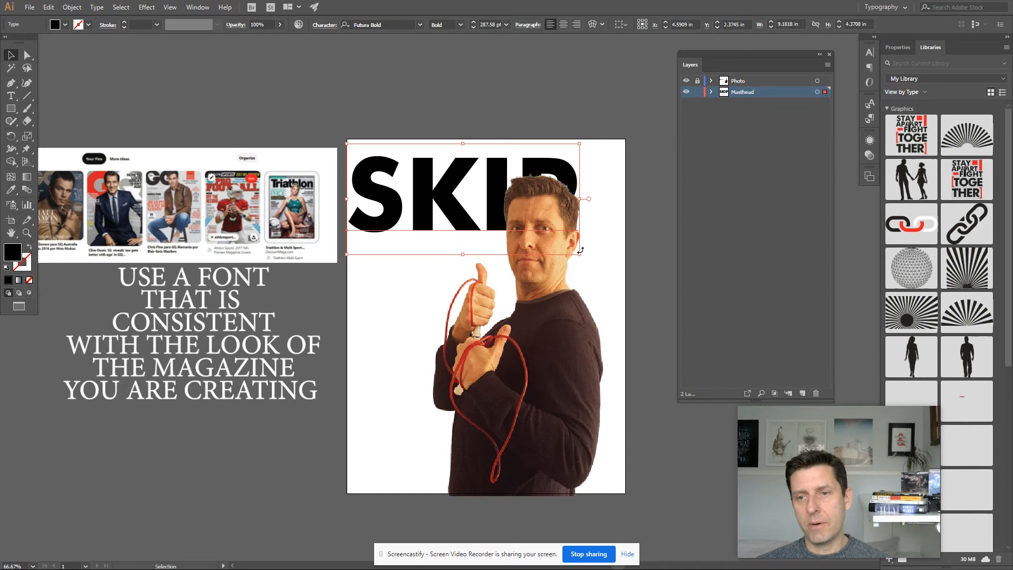
pyautogui.moveTo(580, 251); pyautogui.dragTo(621, 271)
pyautogui.click(660, 277)
# - Move the masthead up to the cover's top edge and nudge it right
pyautogui.scroll(2, 667, 309)
pyautogui.moveTo(474, 343); pyautogui.dragTo(476, 288)
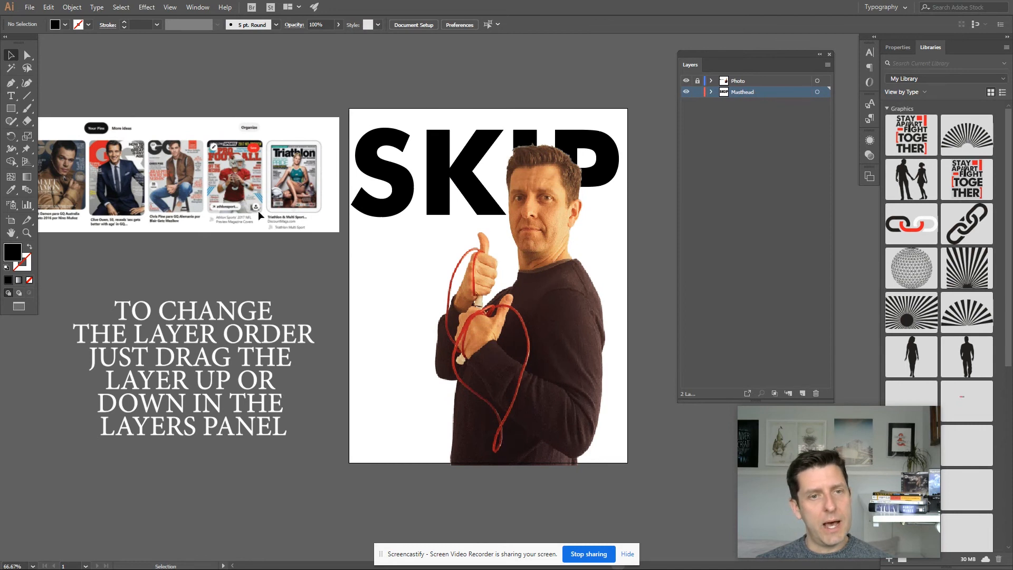
pyautogui.moveTo(465, 183)
pyautogui.mouseDown()
pyautogui.moveTo(463, 205)
pyautogui.moveTo(467, 171)
pyautogui.mouseUp()
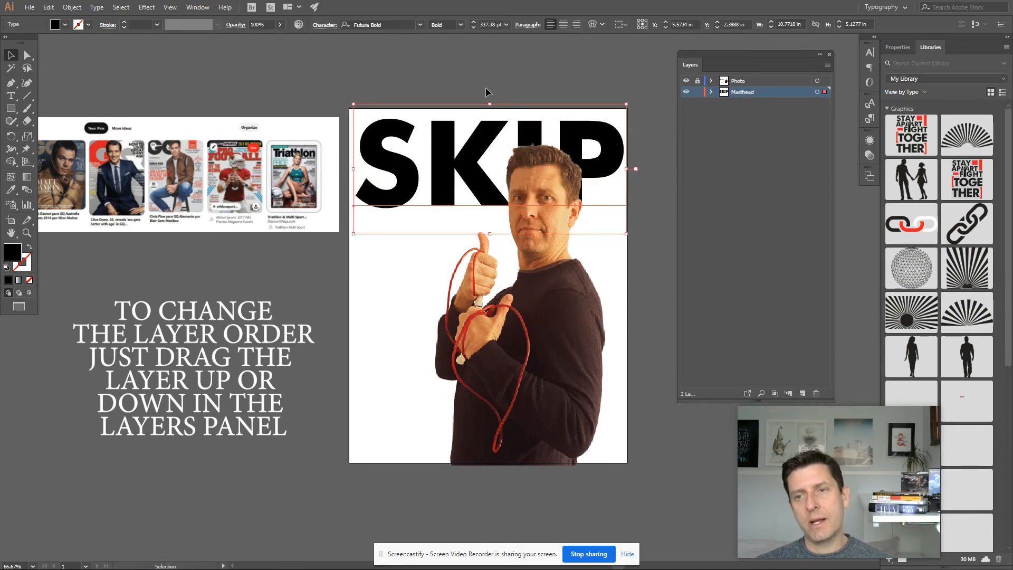
pyautogui.hotkey('shift', 'Right')
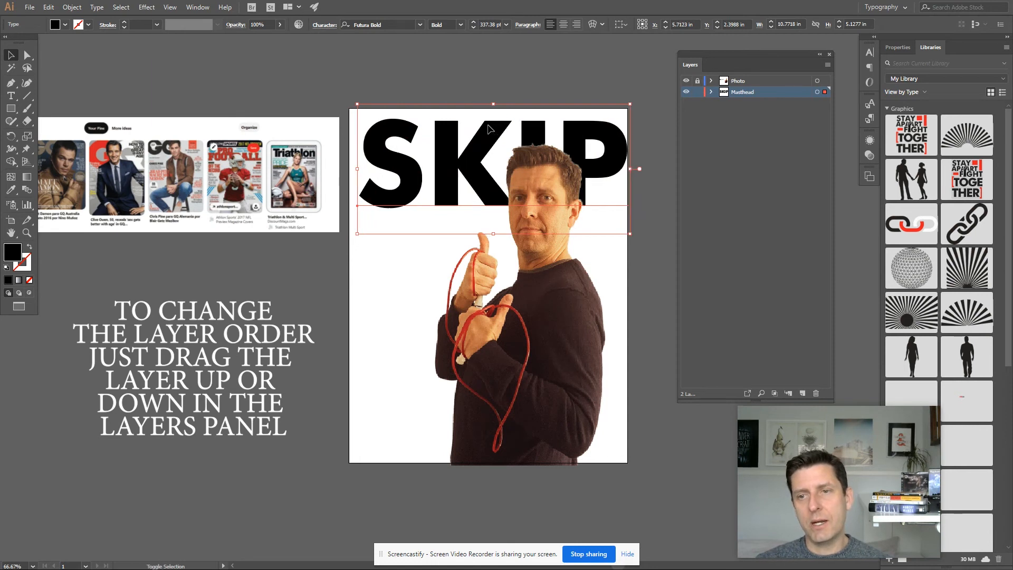
pyautogui.click(492, 60)
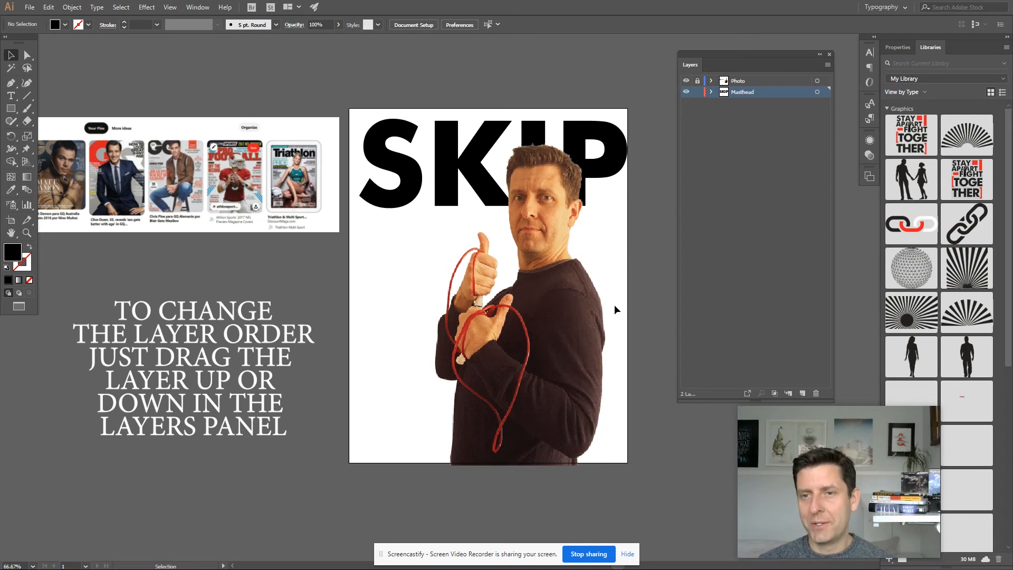
# - Shrink the masthead slightly from its top-right corner and nudge it right
pyautogui.click(605, 156)
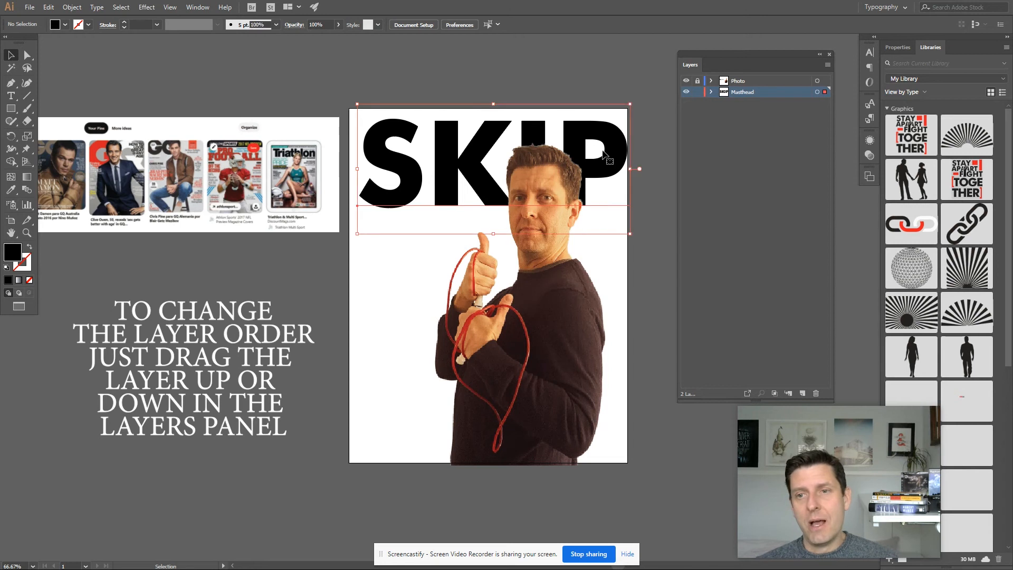
pyautogui.moveTo(631, 103); pyautogui.dragTo(606, 108)
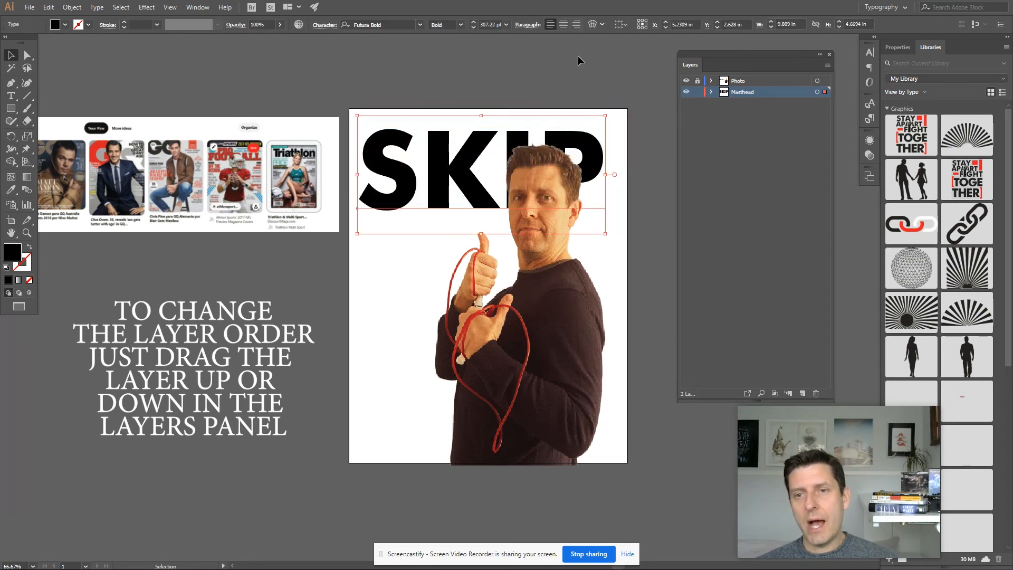
pyautogui.hotkey('shift', 'Right')
pyautogui.hotkey('shift', 'Right')
pyautogui.hotkey('shift', 'Right')
pyautogui.hotkey('shift', 'Right')
pyautogui.hotkey('shift', 'Right')
pyautogui.hotkey('shift', 'Right')
pyautogui.hotkey('shift', 'Right')
pyautogui.hotkey('shift', 'Right')
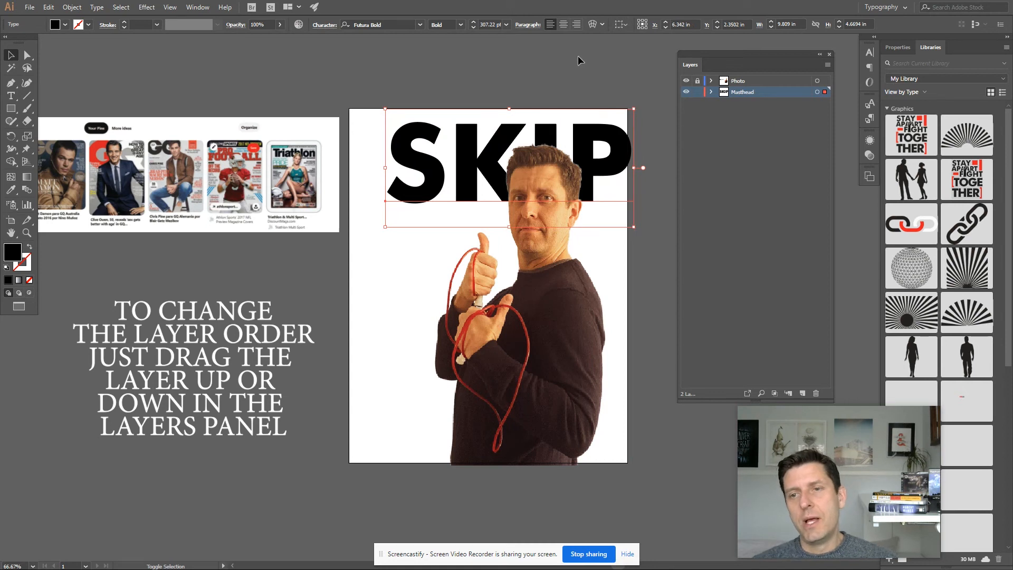
# - Resize the masthead to about 323 pt so it fills the width of the cover's top
pyautogui.moveTo(664, 200); pyautogui.dragTo(684, 198)
pyautogui.moveTo(637, 165)
pyautogui.mouseDown()
pyautogui.moveTo(624, 169)
pyautogui.moveTo(624, 159)
pyautogui.moveTo(624, 175)
pyautogui.mouseUp()
pyautogui.moveTo(642, 111); pyautogui.dragTo(654, 106)
pyautogui.moveTo(638, 158); pyautogui.dragTo(634, 148)
pyautogui.click(705, 229)
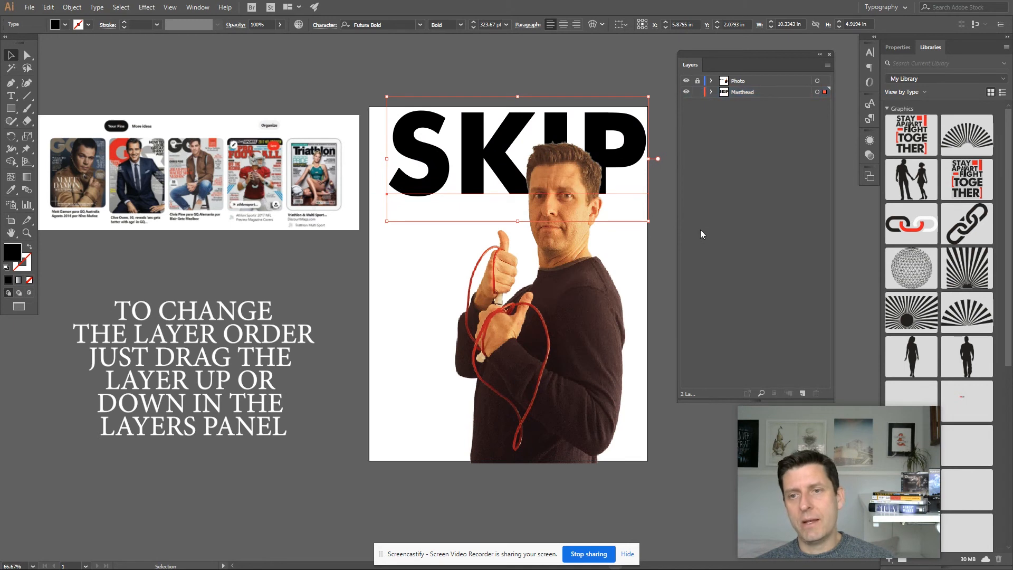
pyautogui.click(582, 80)
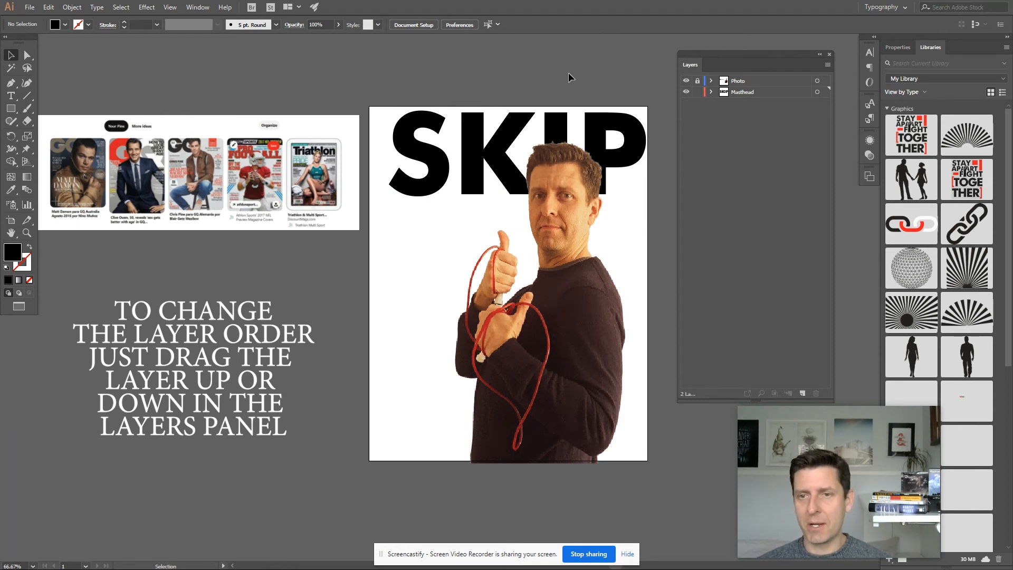
# - Shift the masthead slightly left along the top of the cover
pyautogui.click(445, 175)
pyautogui.moveTo(384, 223); pyautogui.dragTo(375, 226)
pyautogui.click(331, 78)
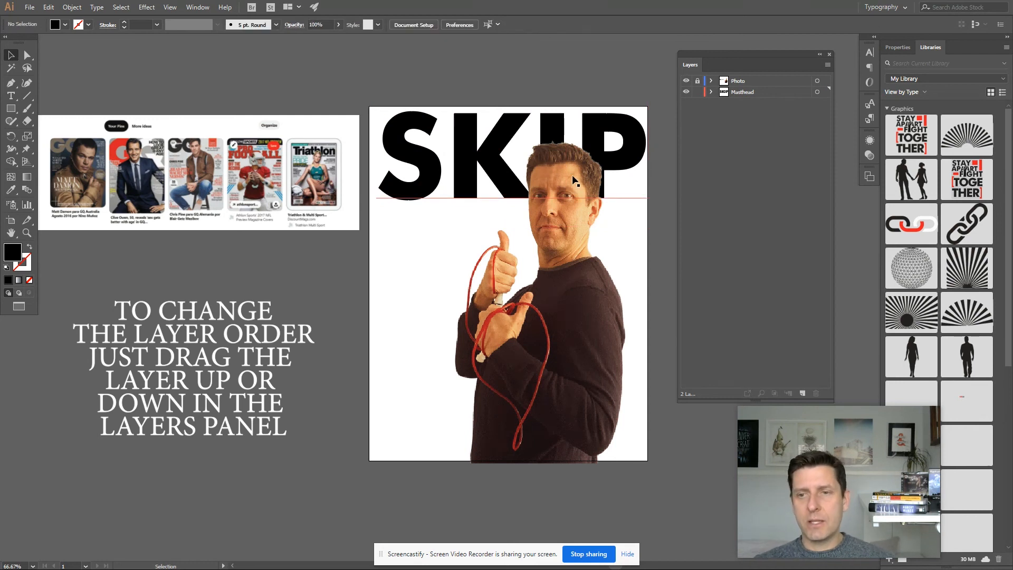
# - Zoom in on where the portrait's head overlaps the masthead letters and select the masthead
pyautogui.press('z')
pyautogui.click(604, 189)
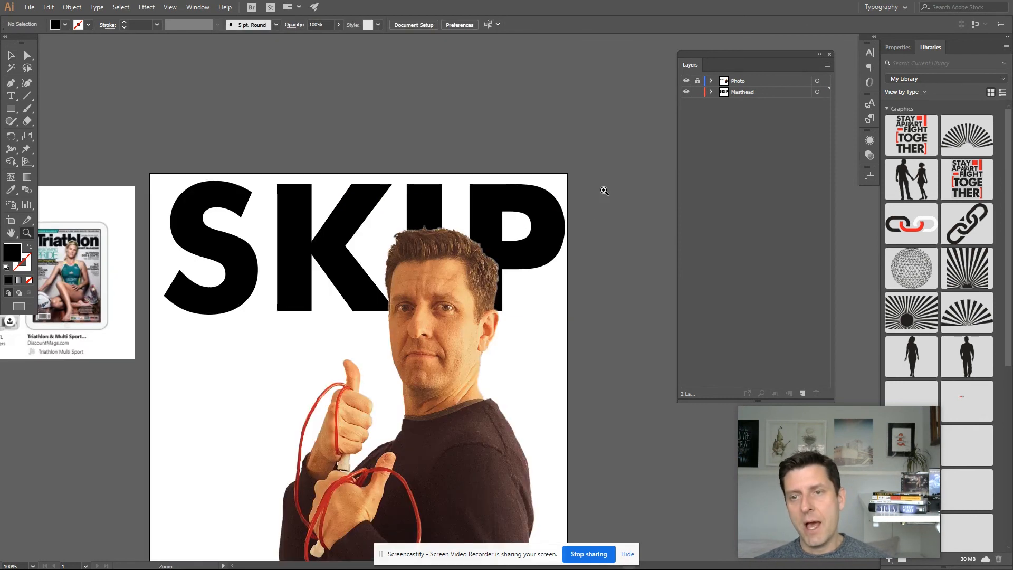
pyautogui.click(510, 288)
pyautogui.click(482, 302)
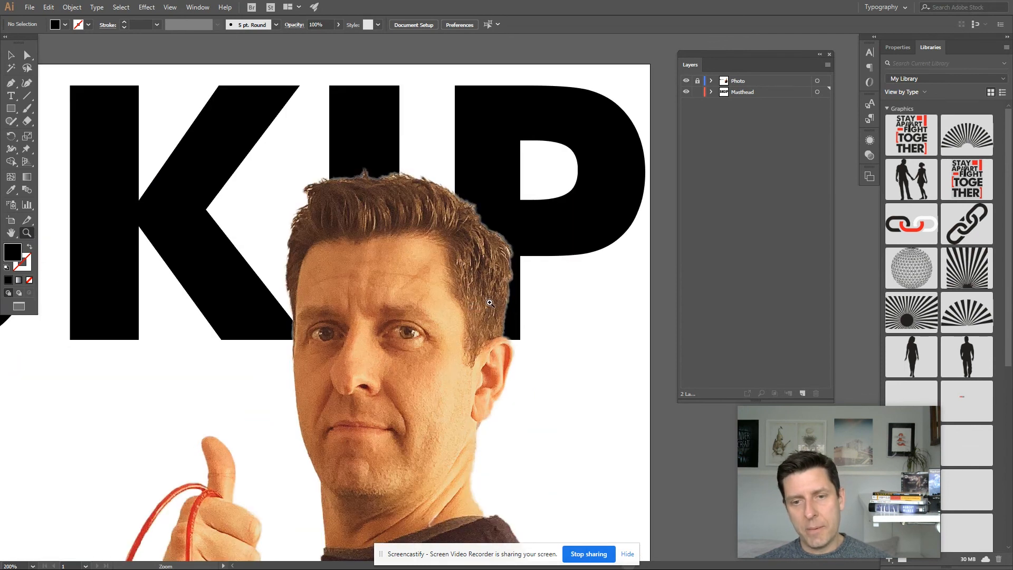
pyautogui.press('v')
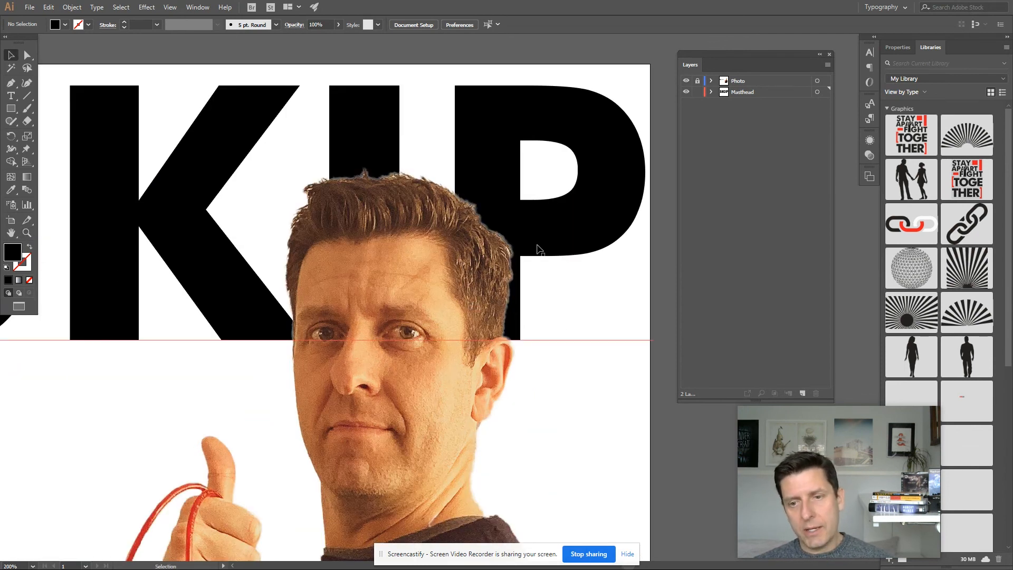
pyautogui.moveTo(537, 244); pyautogui.dragTo(539, 243)
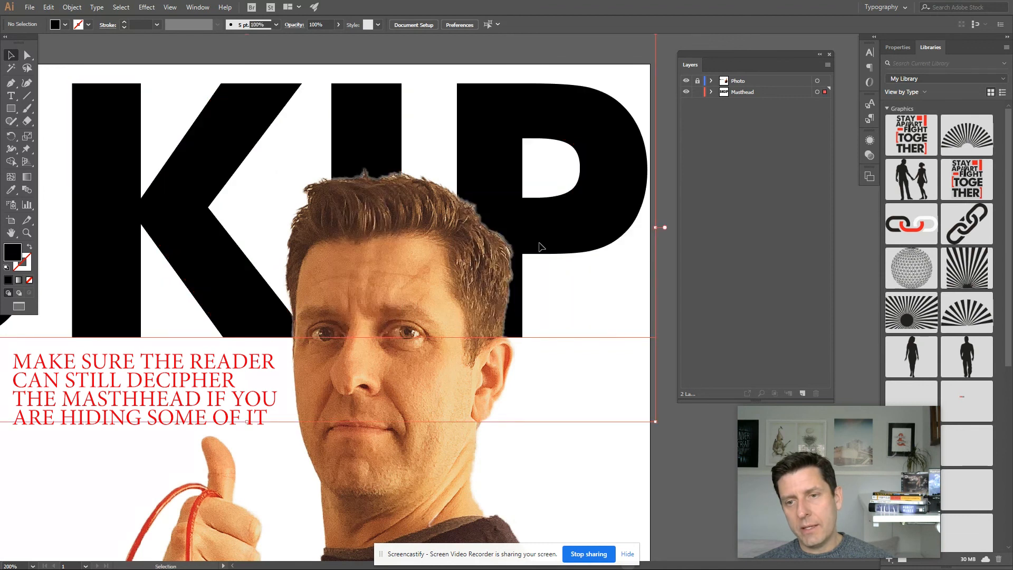
pyautogui.click(540, 245)
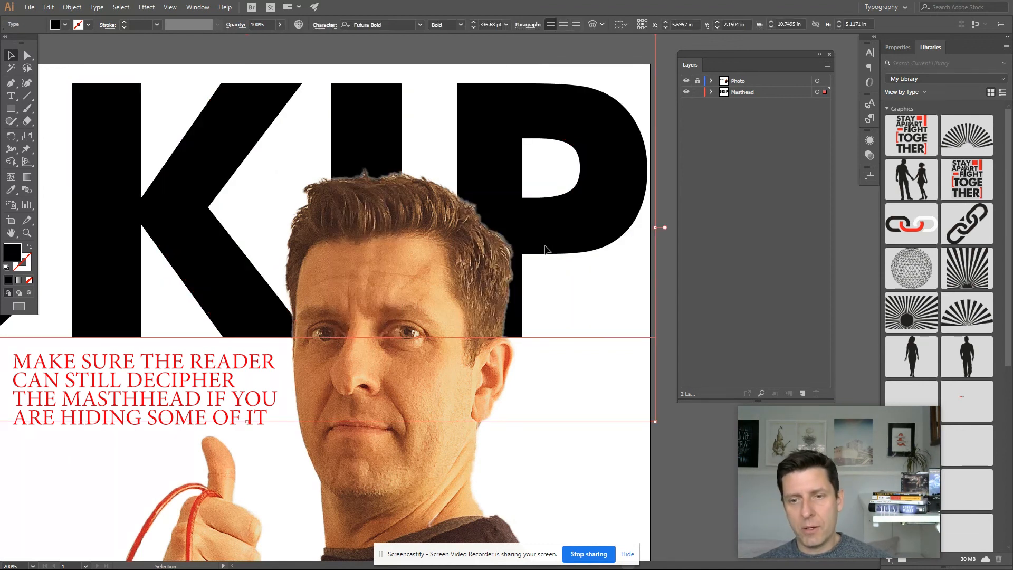
# - Nudge the masthead slightly left and back right to fine-tune its position behind the head, then deselect it
pyautogui.moveTo(547, 249); pyautogui.dragTo(519, 256)
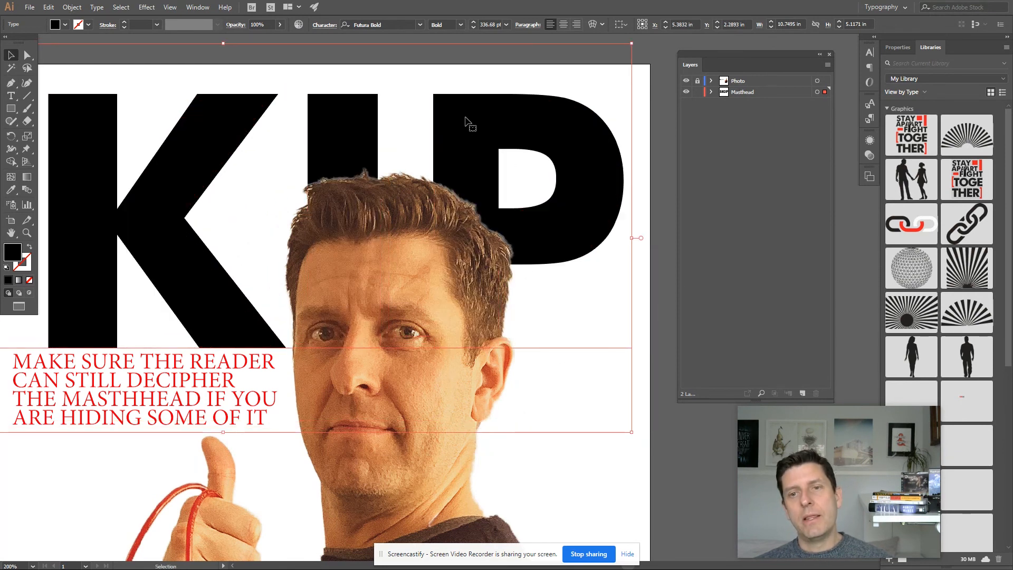
pyautogui.moveTo(583, 215); pyautogui.dragTo(605, 209)
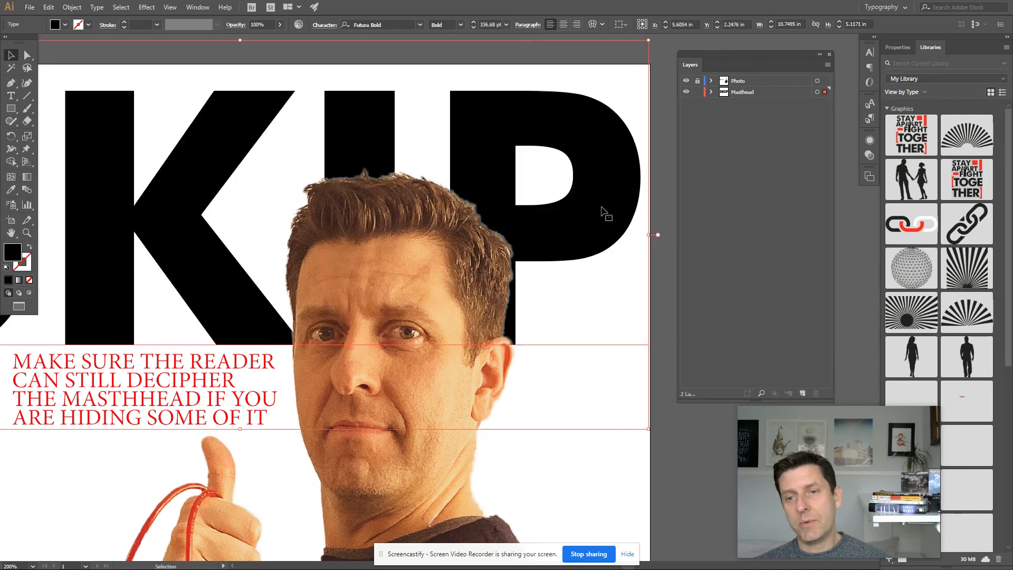
pyautogui.click(663, 322)
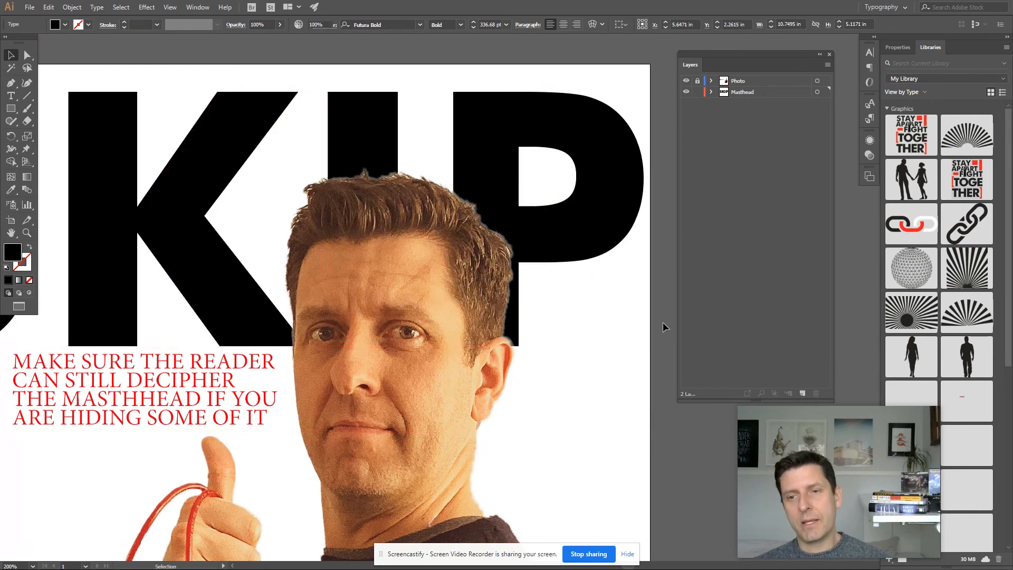
# - Select the masthead and recolour it with the Eyedropper by sampling colours from the photo, ending with the red of the rope
pyautogui.hotkey('ctrl', '-')
pyautogui.hotkey('ctrl', '-')
pyautogui.hotkey('ctrl', '-')
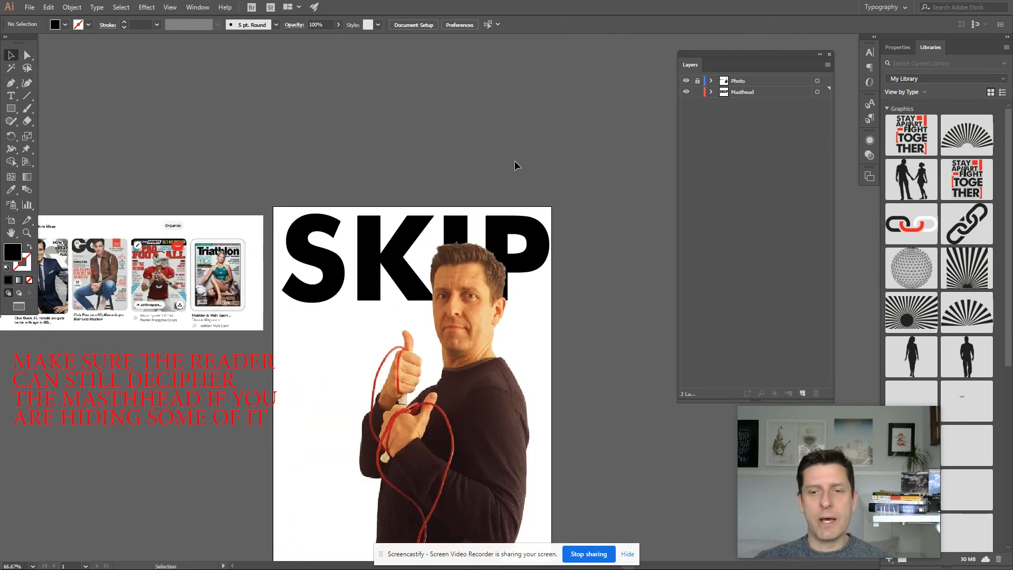
pyautogui.scroll(-2, 492, 114)
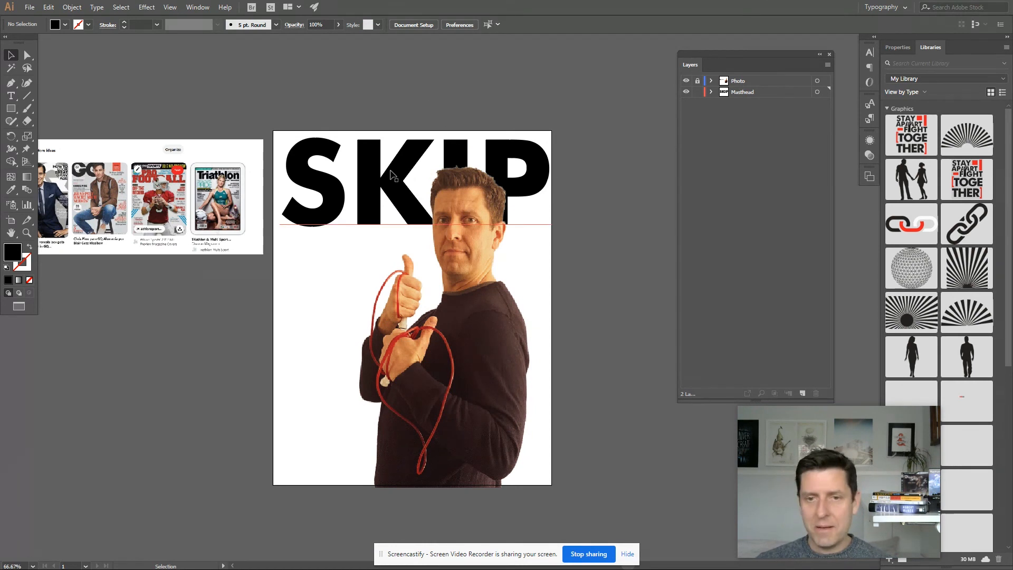
pyautogui.click(400, 184)
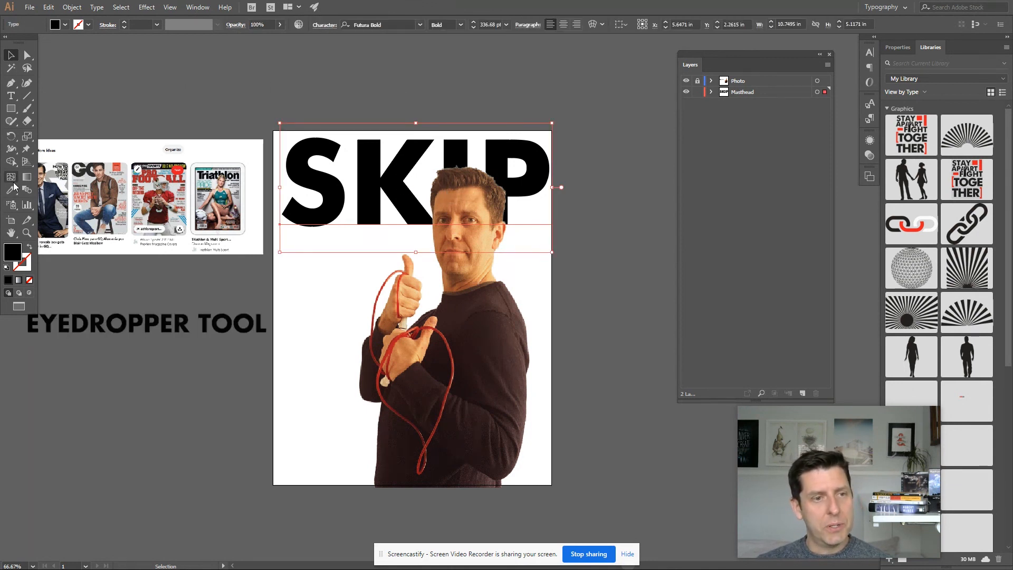
pyautogui.press('i')
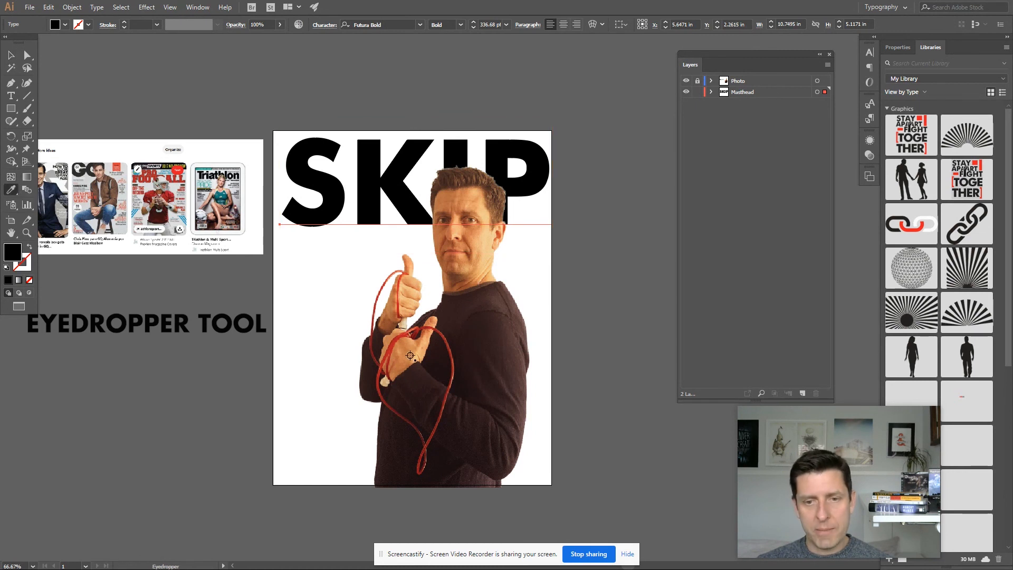
pyautogui.click(404, 334)
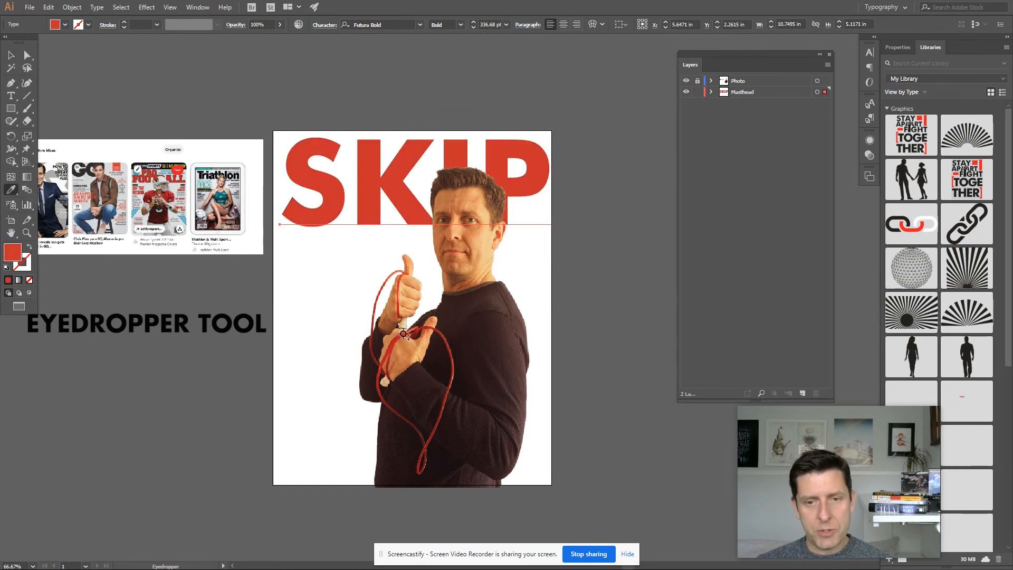
pyautogui.click(497, 330)
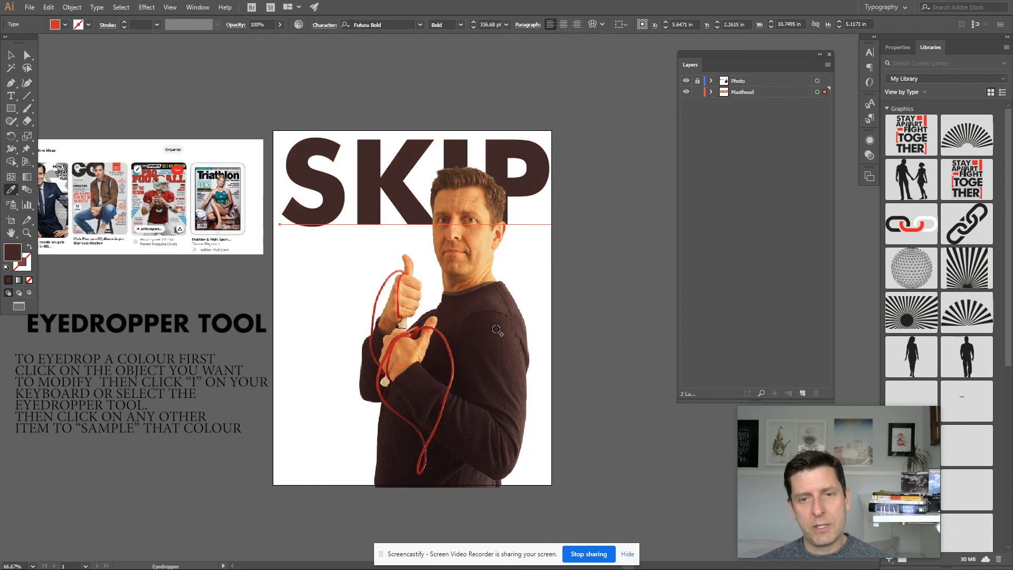
pyautogui.click(477, 289)
pyautogui.click(495, 210)
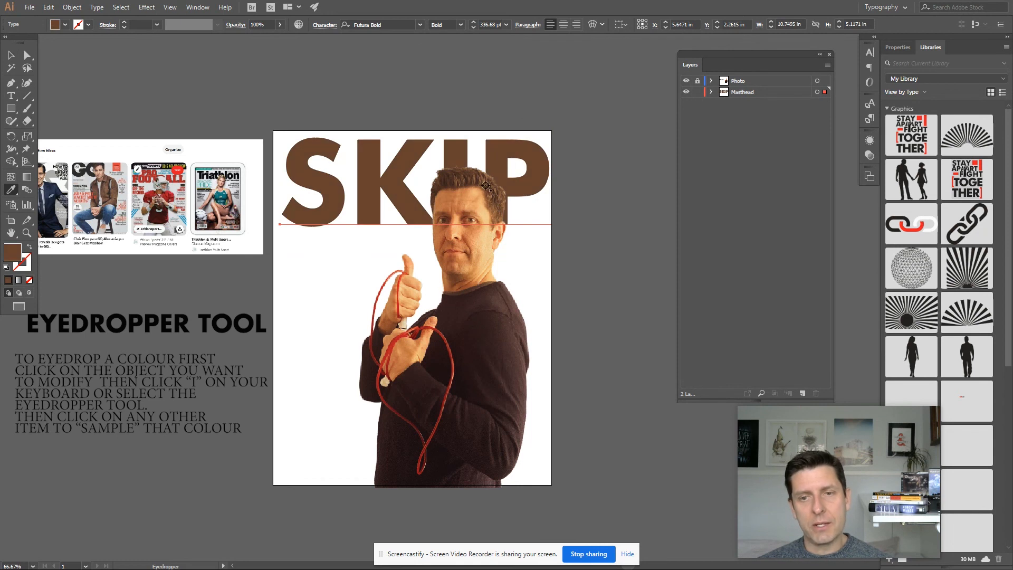
pyautogui.click(402, 339)
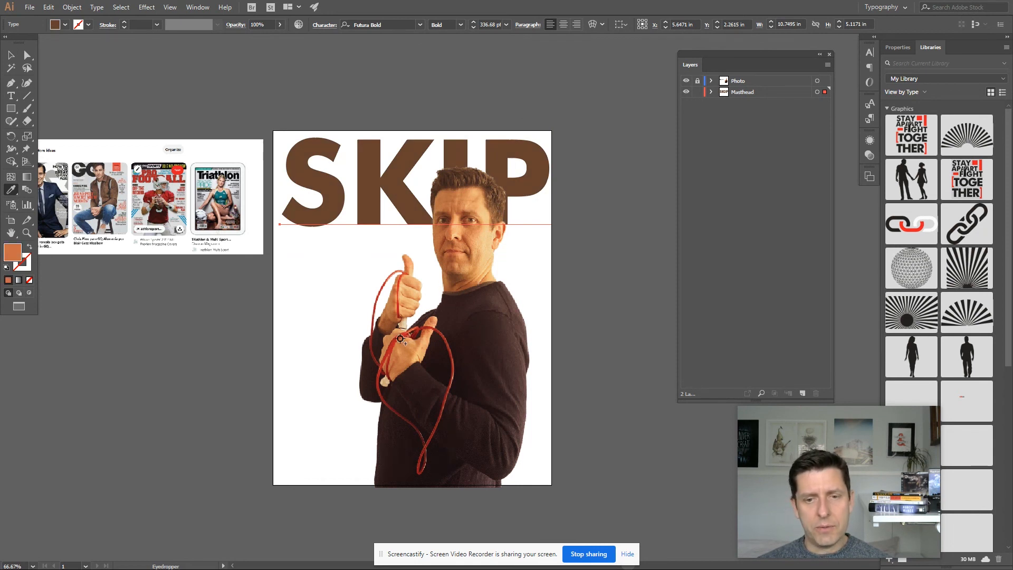
pyautogui.click(500, 347)
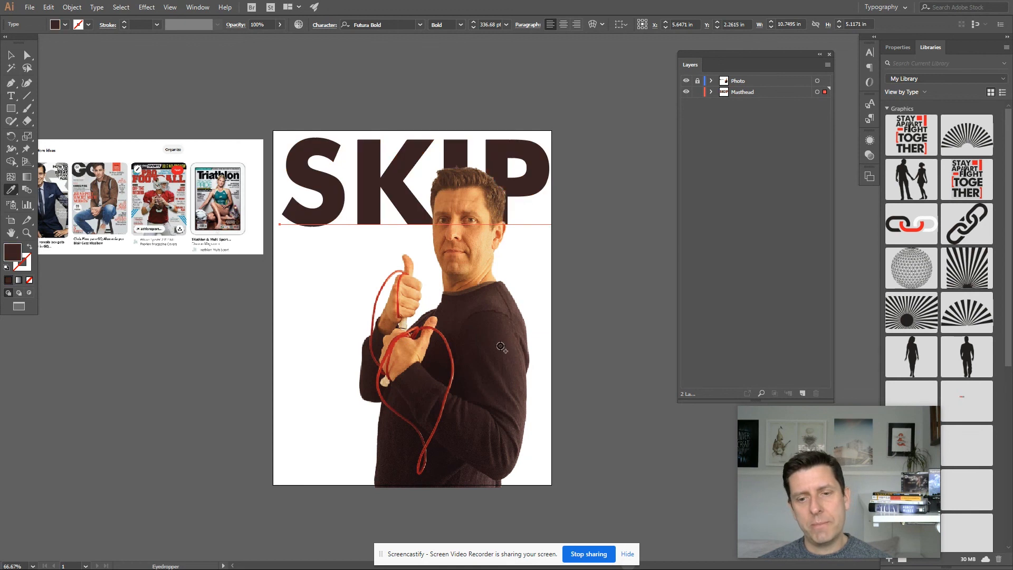
pyautogui.click(448, 340)
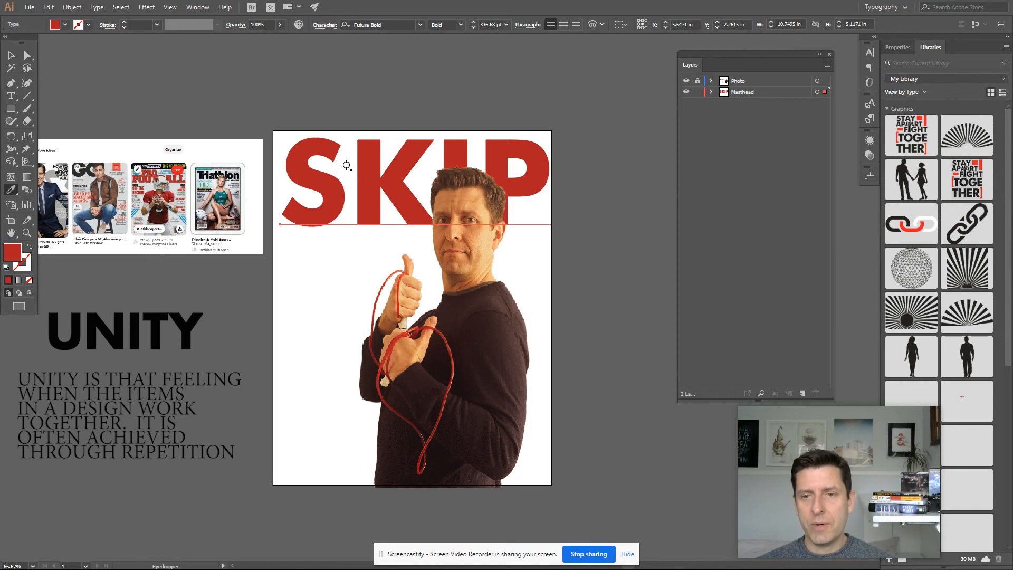
pyautogui.scroll(-1, 393, 104)
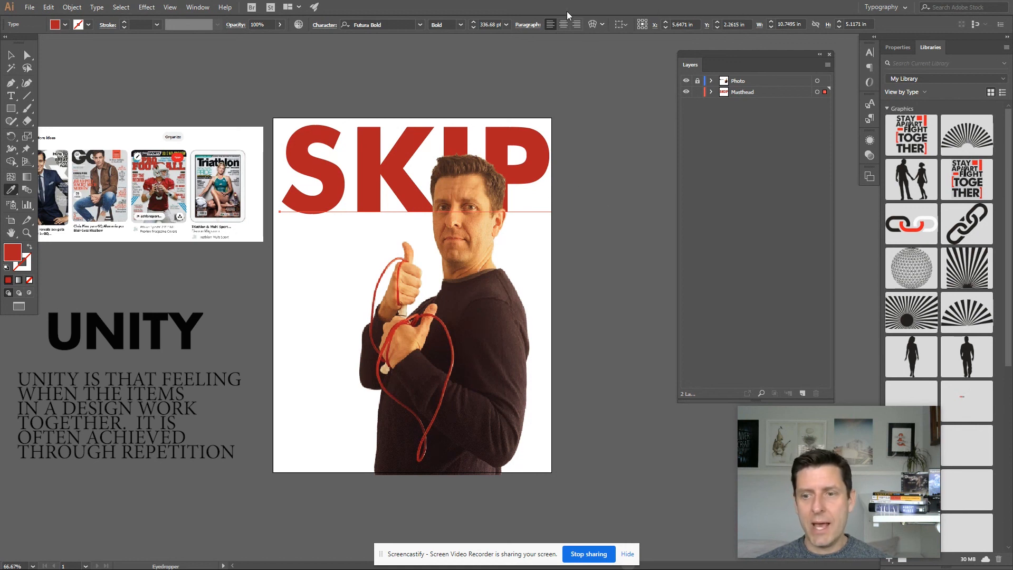
pyautogui.scroll(-2, 557, 248)
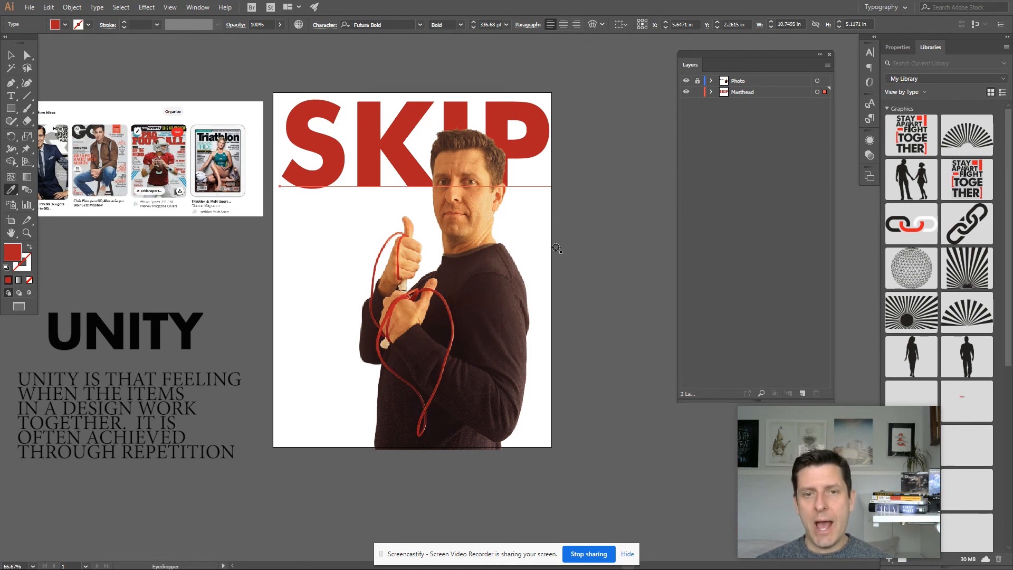
pyautogui.scroll(1, 557, 248)
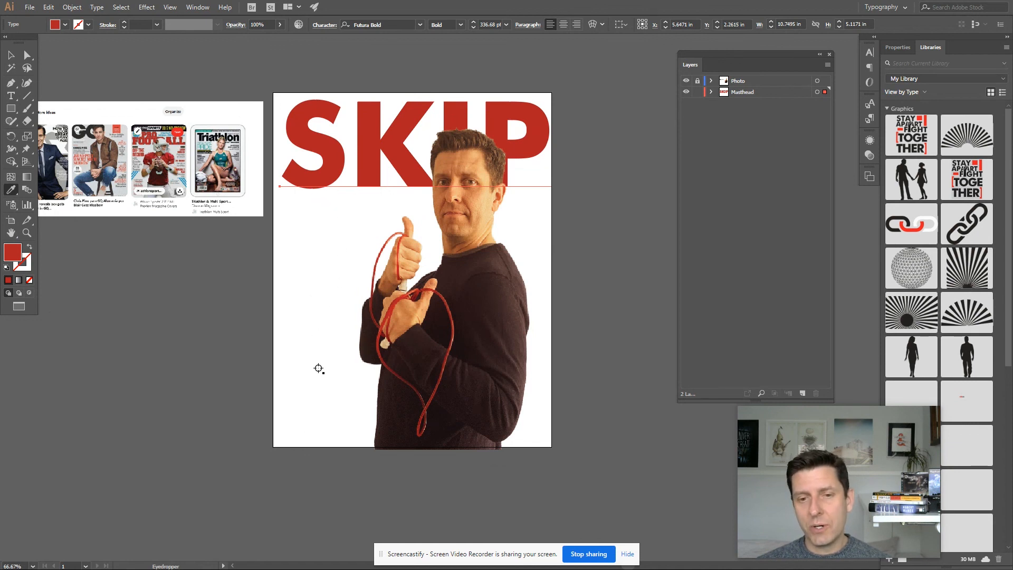
pyautogui.scroll(1, 334, 325)
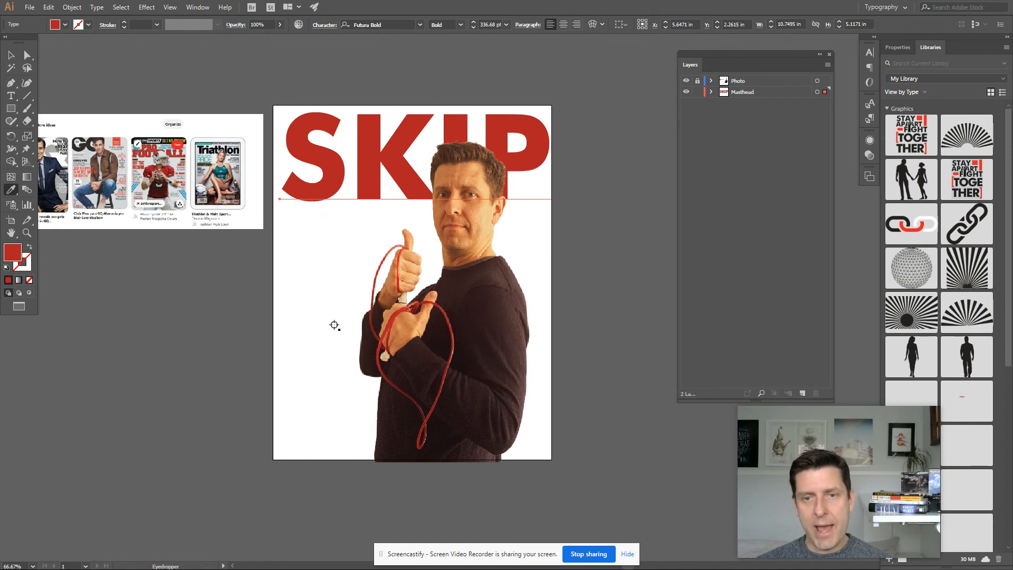
pyautogui.scroll(1, 334, 325)
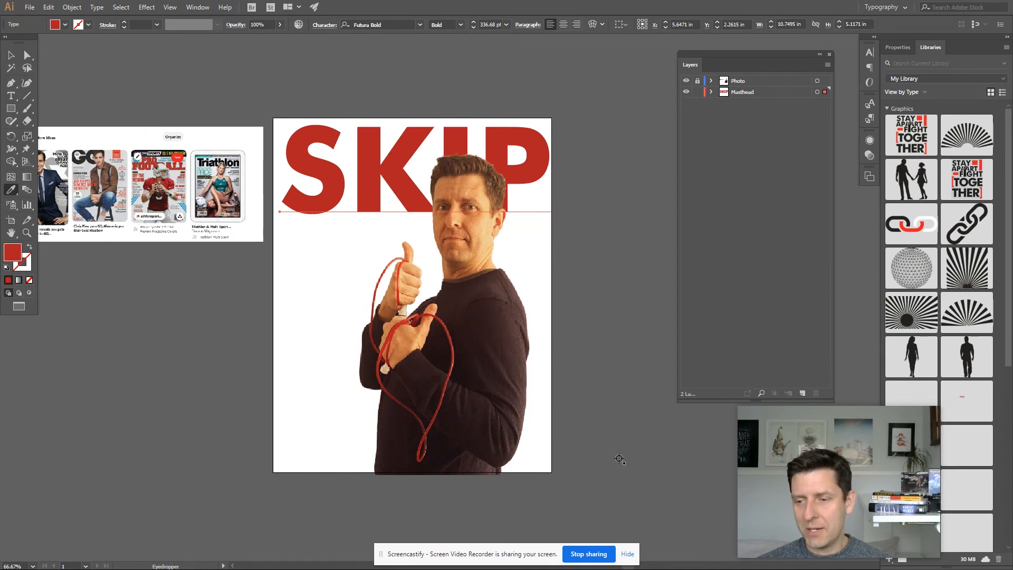
pyautogui.click(602, 557)
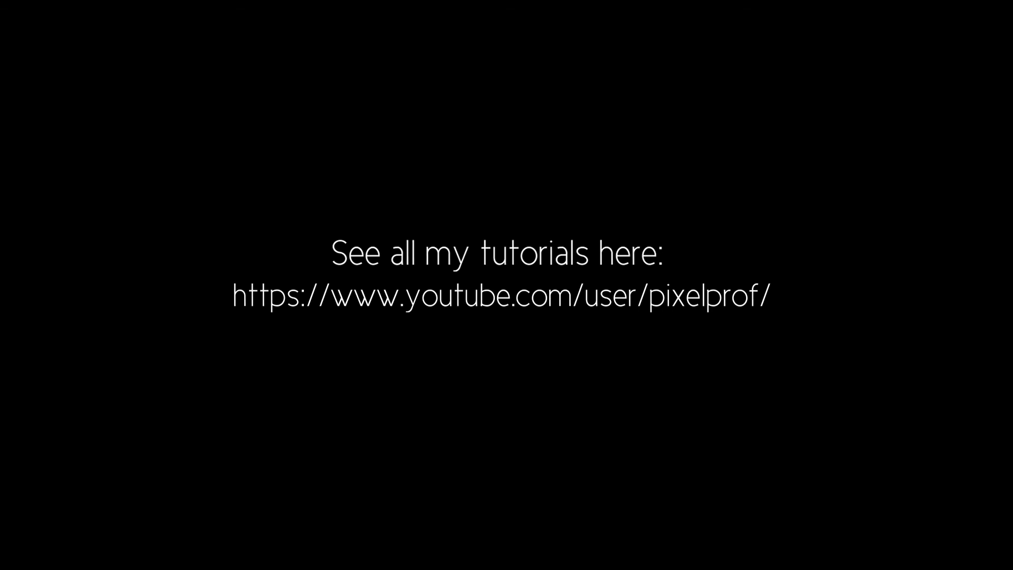